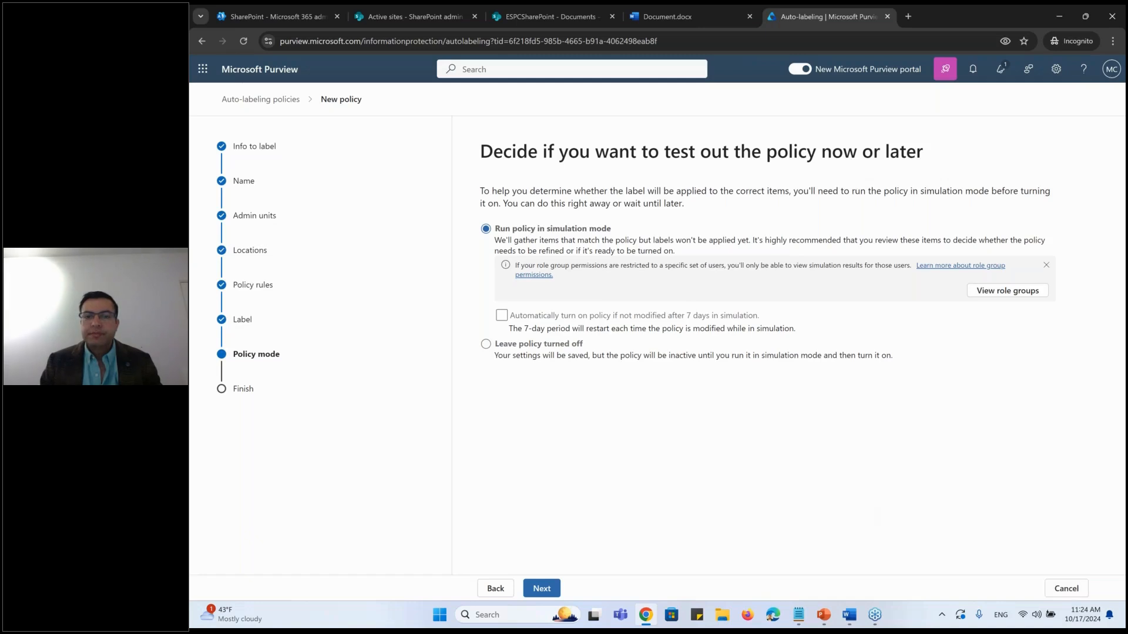
Discard the unfinished auto-labeling policy and start a new policy in the Data Loss Prevention solution.
left_click(1066, 588)
left_click(666, 373)
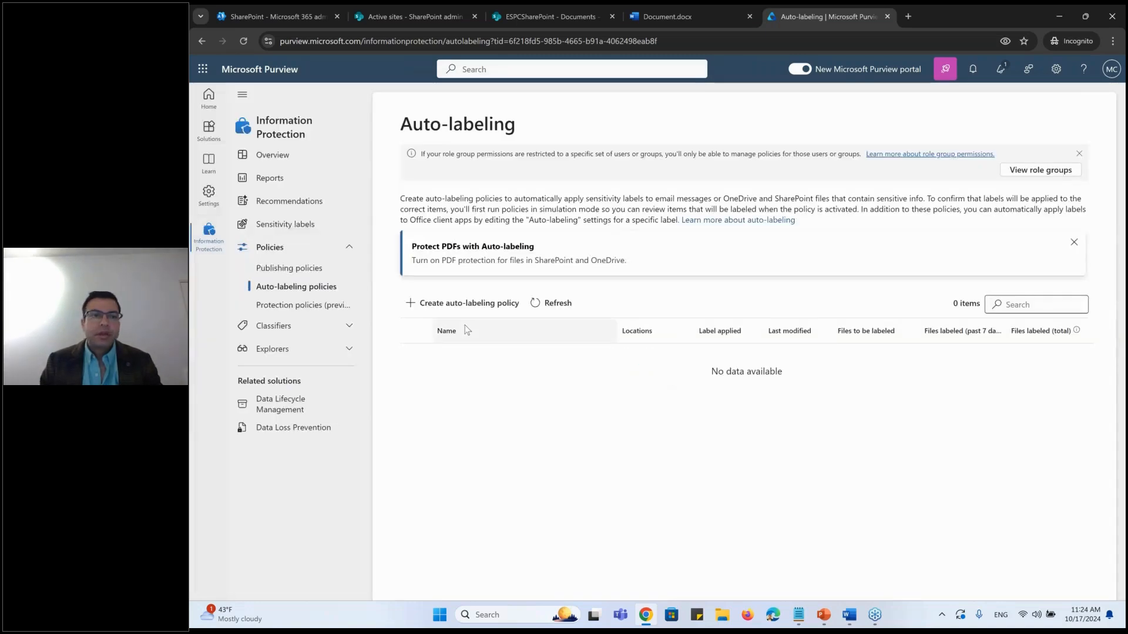
left_click(213, 135)
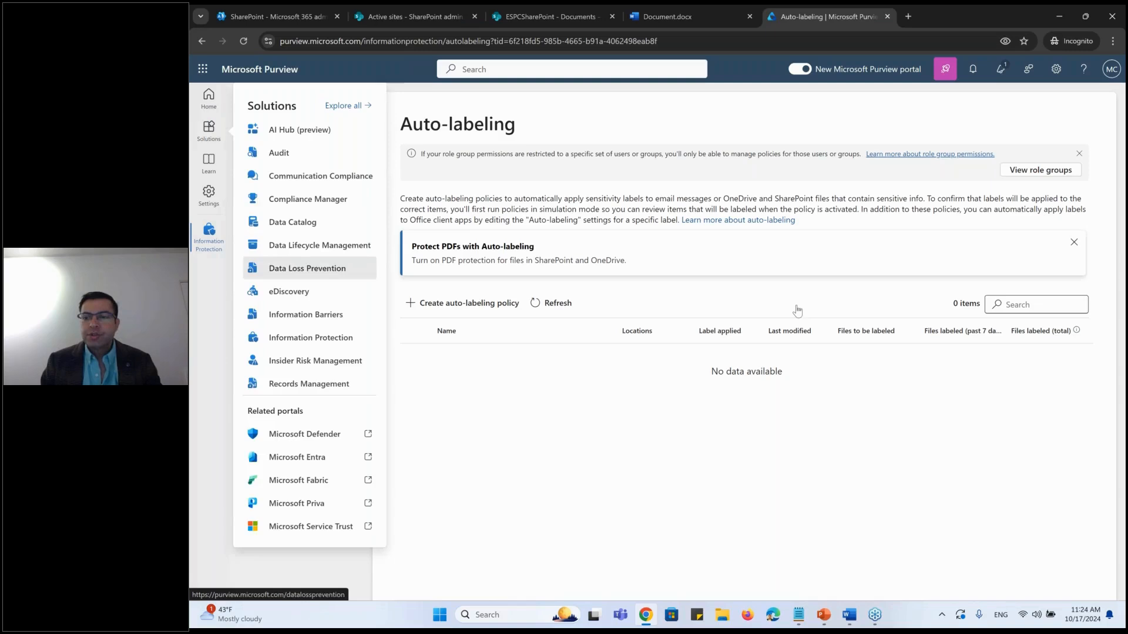
left_click(307, 268)
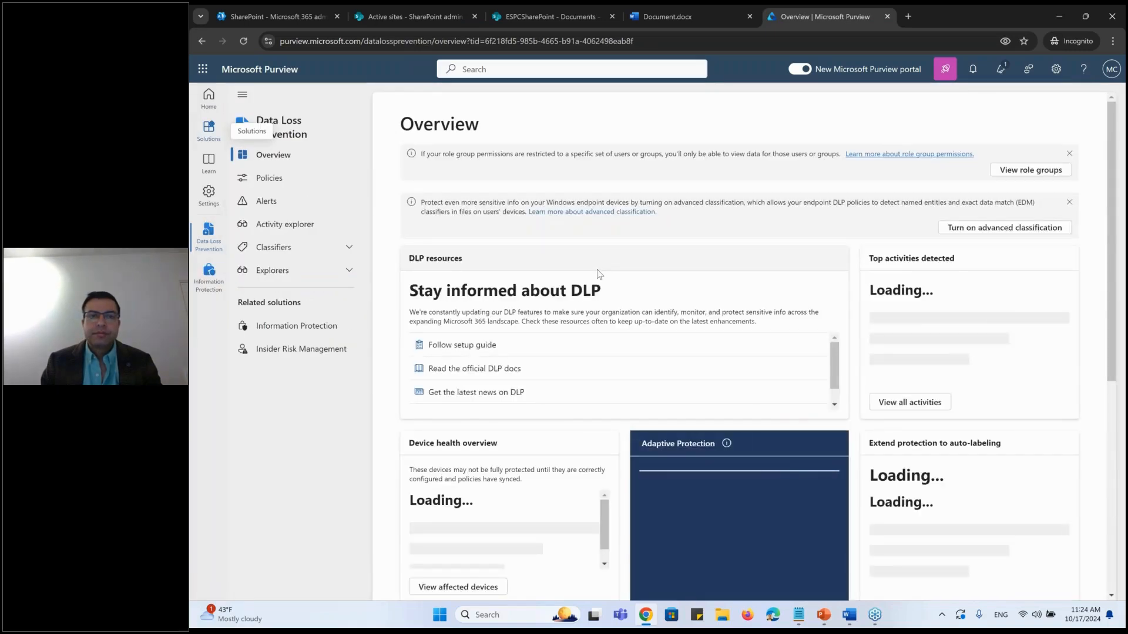
left_click(293, 184)
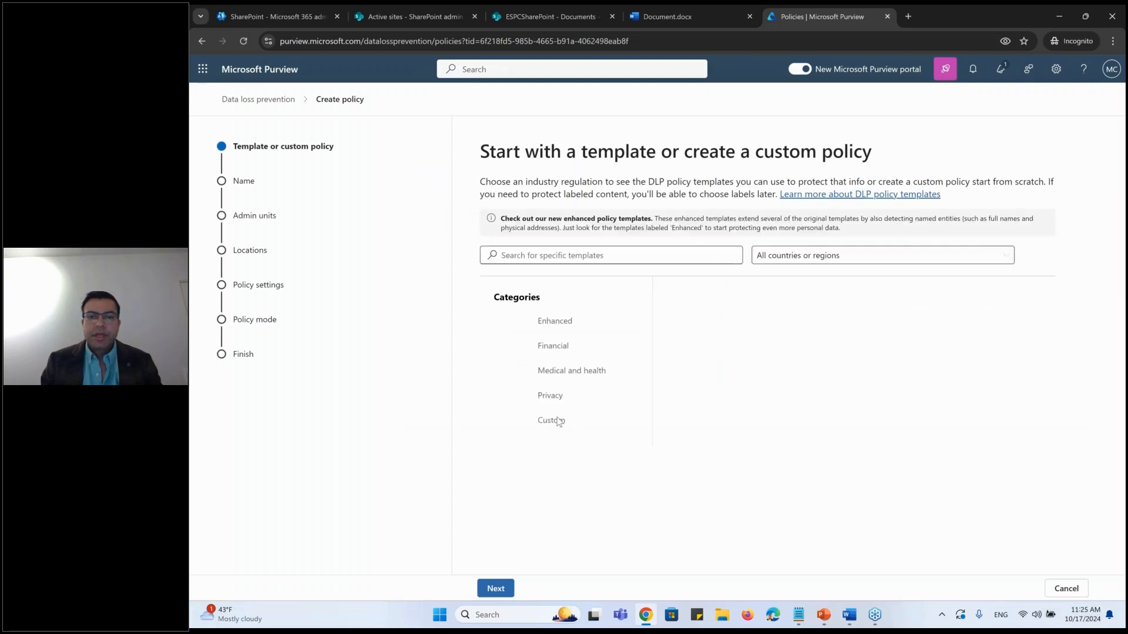
Choose the Custom policy template from the Custom category for the new DLP policy.
left_click(558, 420)
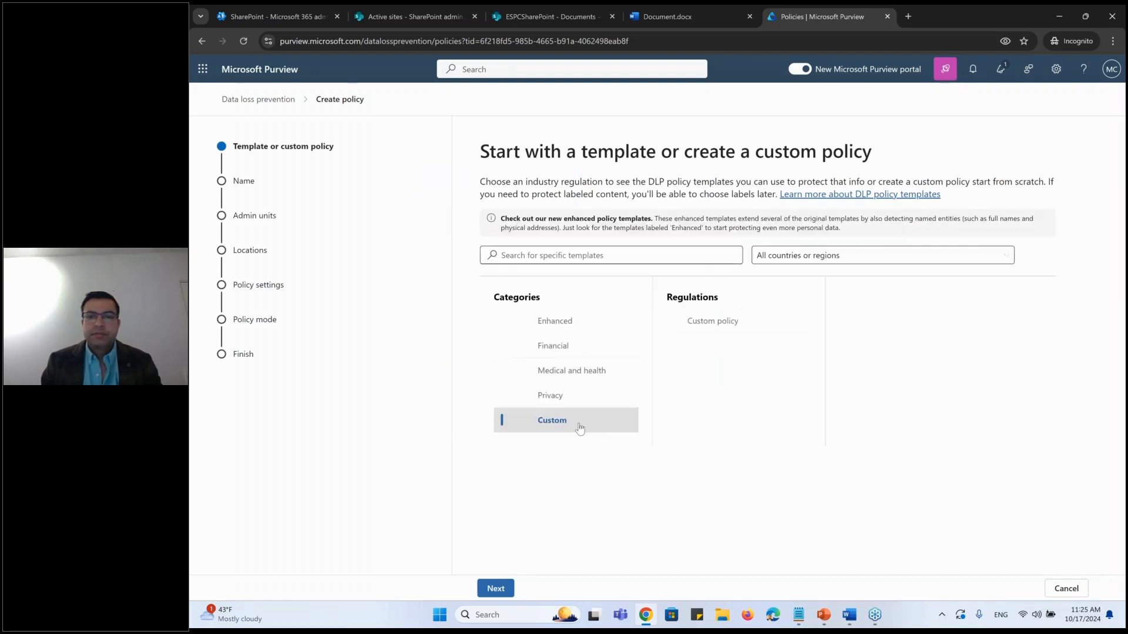
left_click(714, 320)
left_click(479, 586)
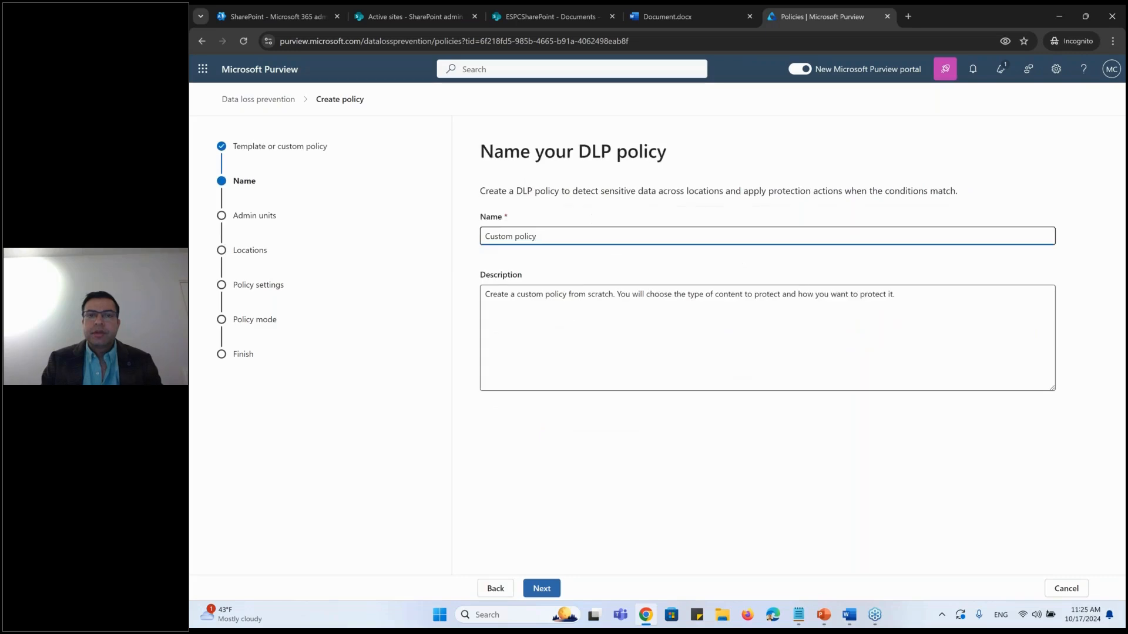
Name the DLP policy SharePointSIT and keep its admin units assigned to the full directory.
left_click_drag(559, 234, 448, 233)
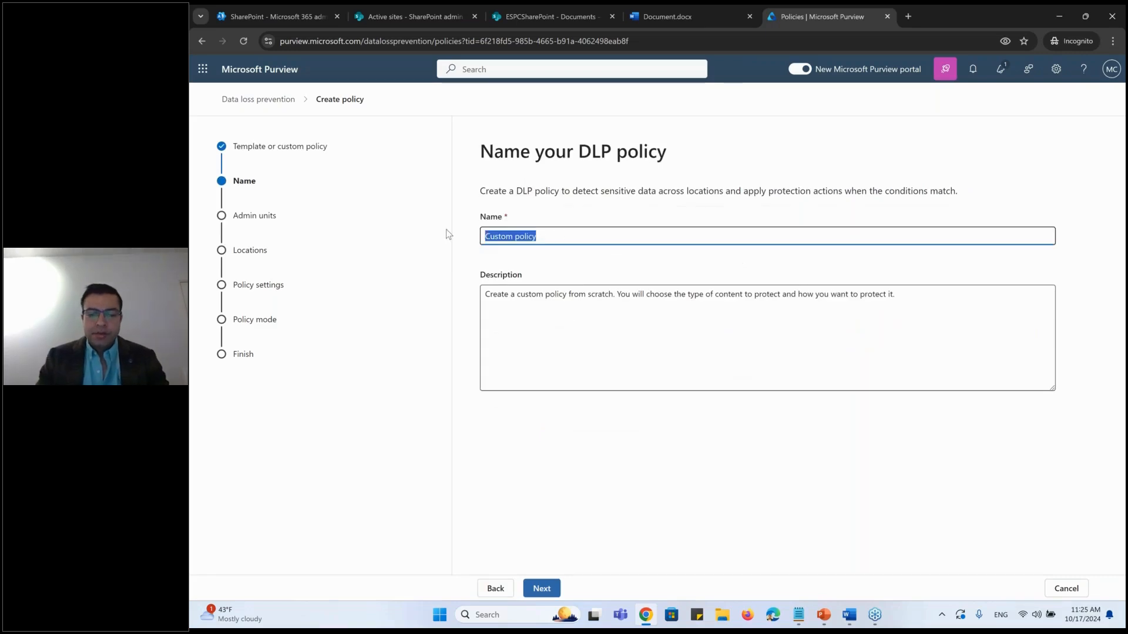
type("SharePoint")
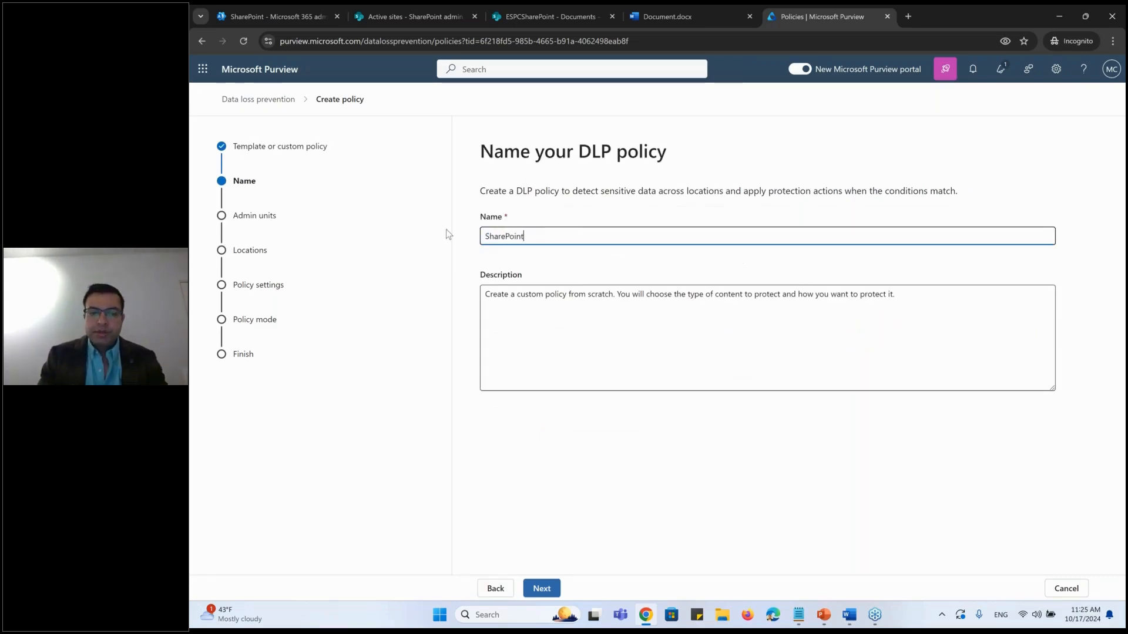
type("SlT")
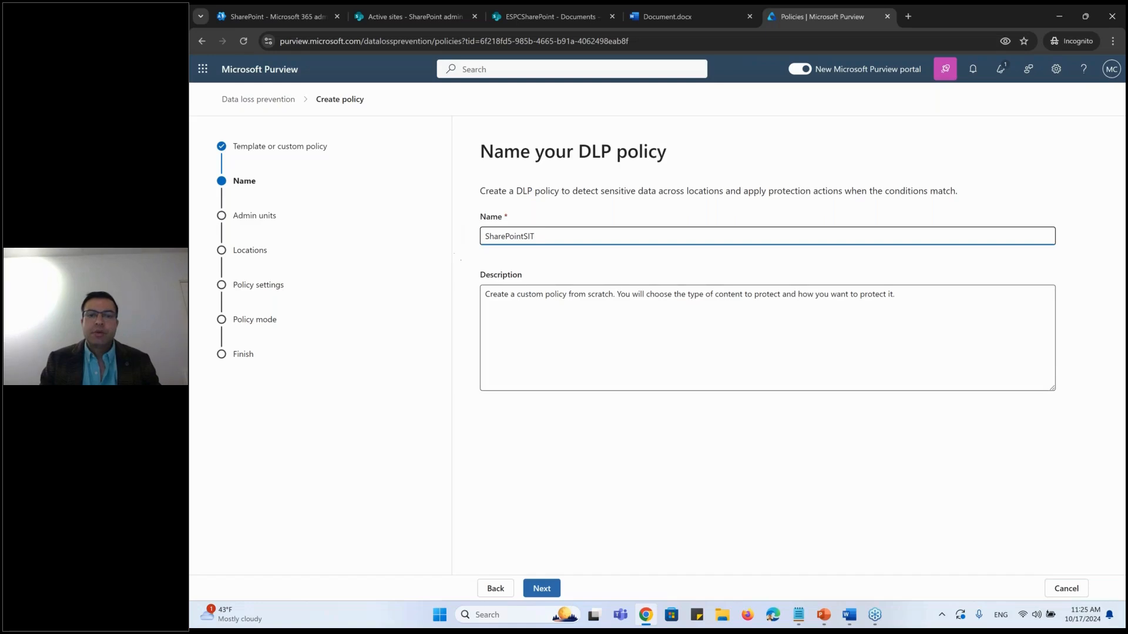
left_click(542, 588)
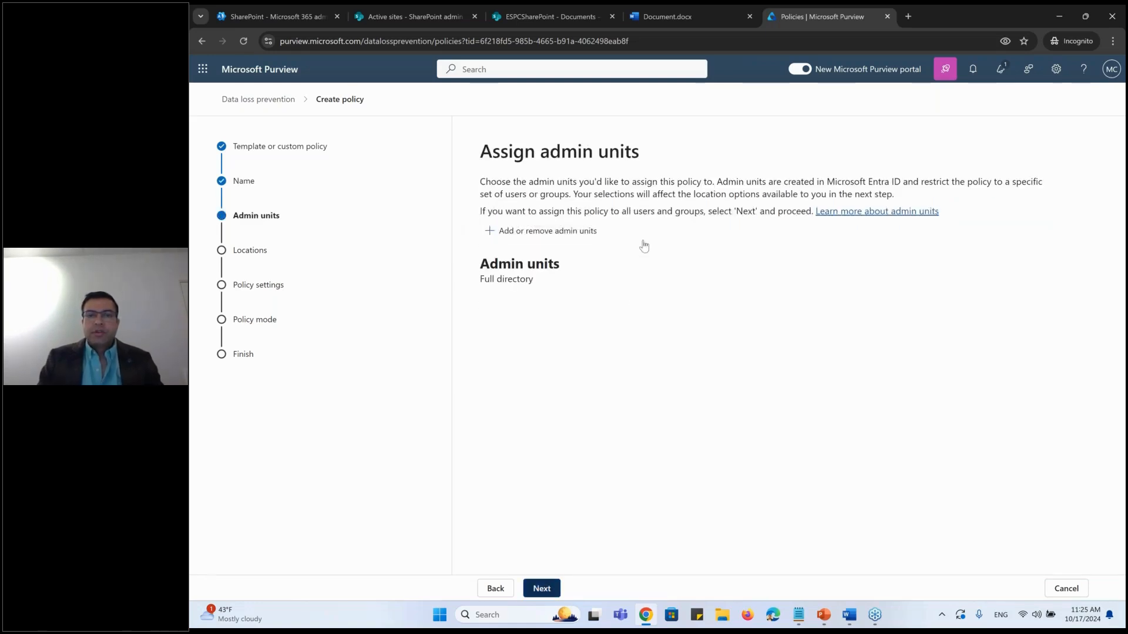
left_click(542, 588)
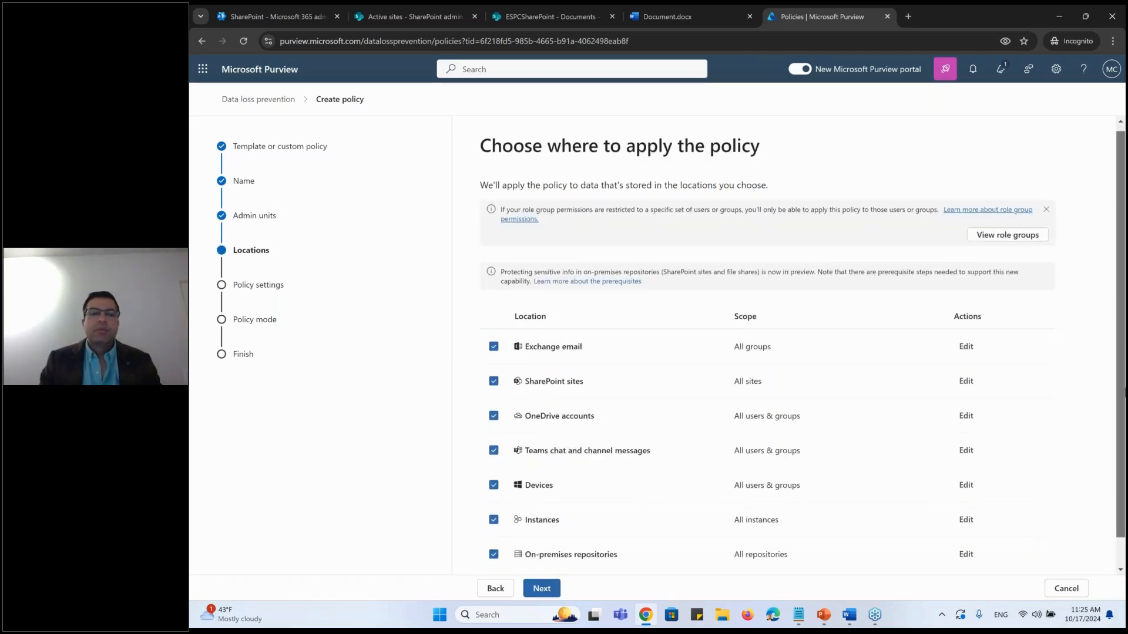
Limit the policy locations to SharePoint sites and OneDrive accounts, excluding Exchange, Teams, Devices, Instances and On-premises repositories.
scroll(751, 361, "down", 1)
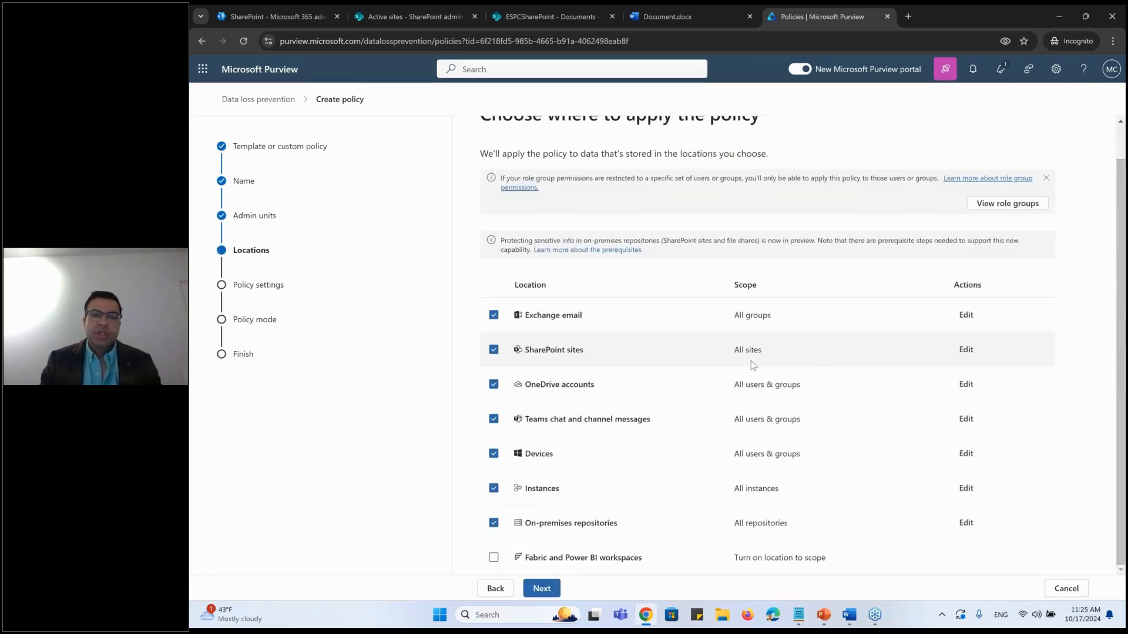
left_click(493, 523)
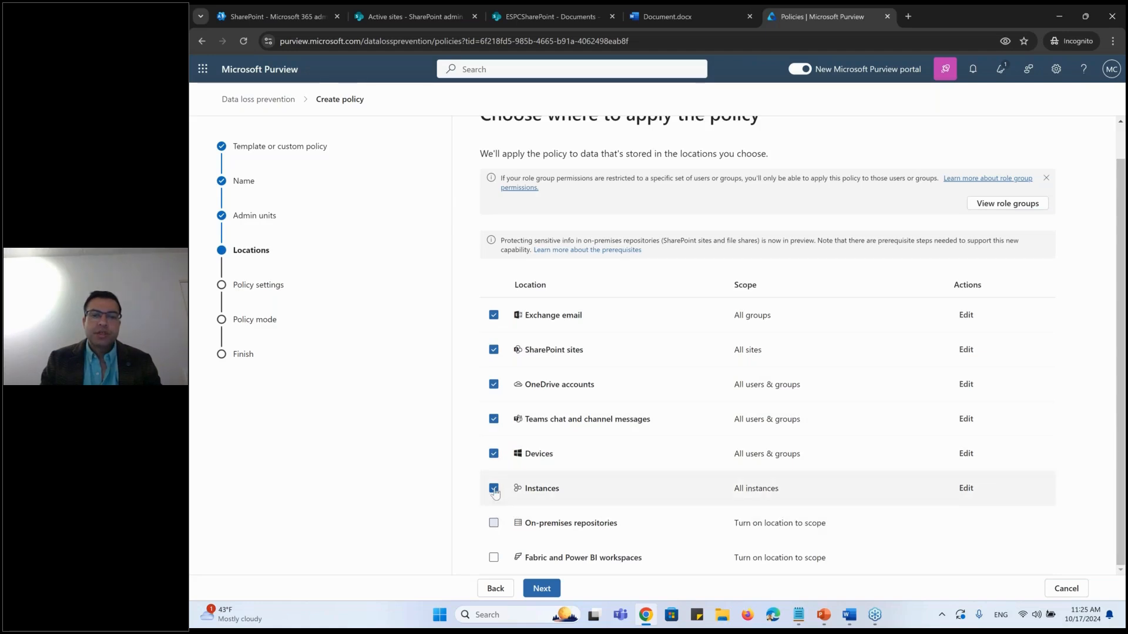
left_click(493, 488)
left_click(493, 453)
left_click(494, 419)
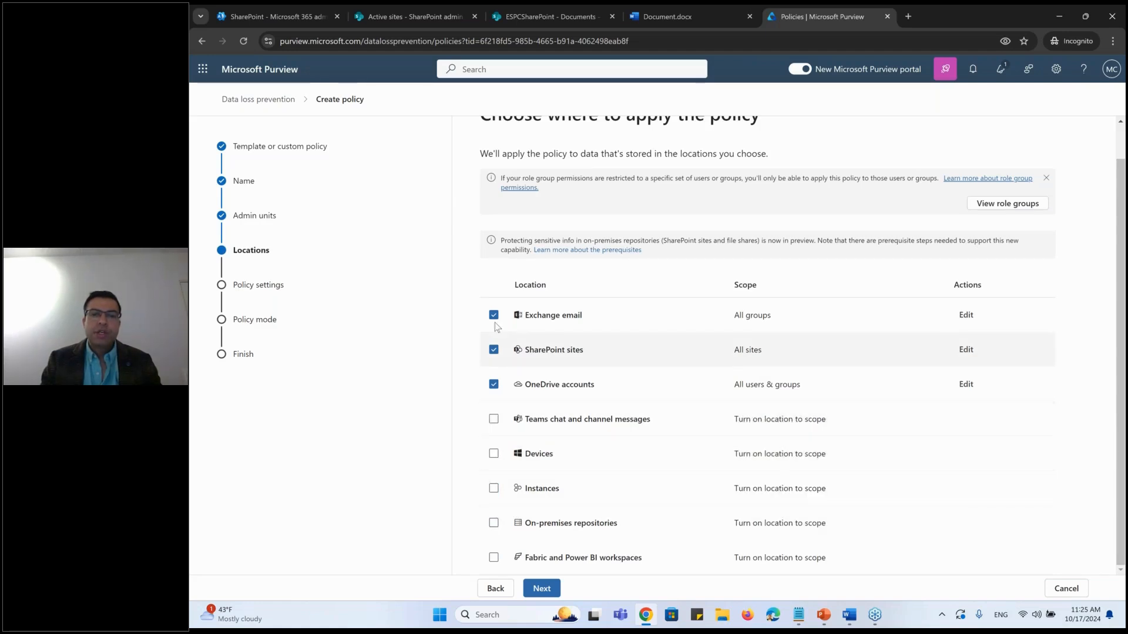
left_click(493, 315)
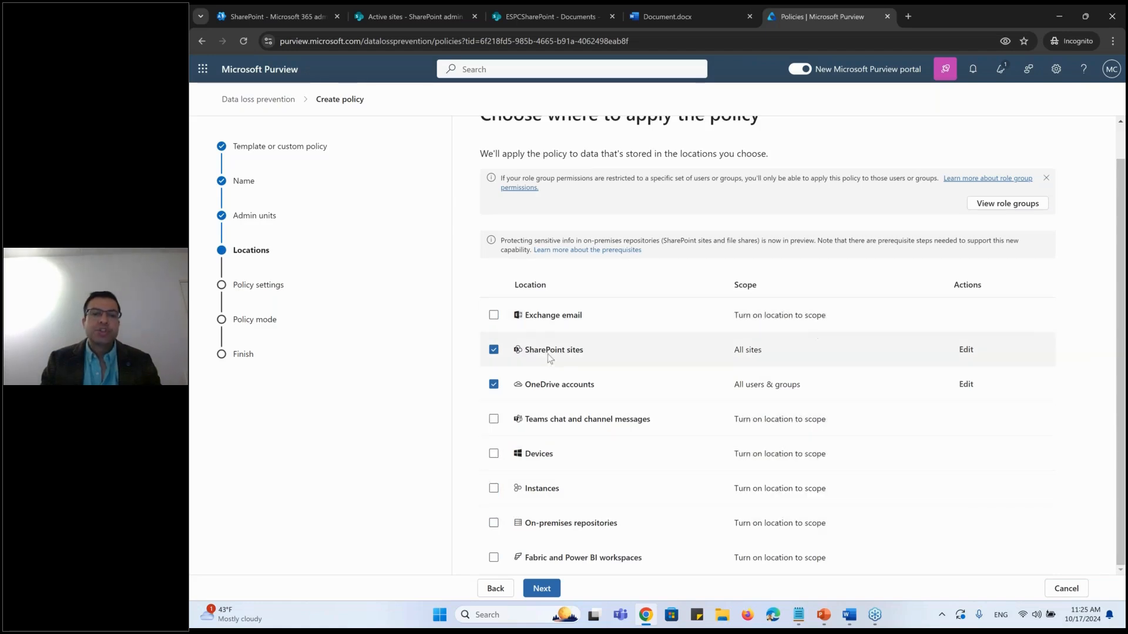
left_click(542, 586)
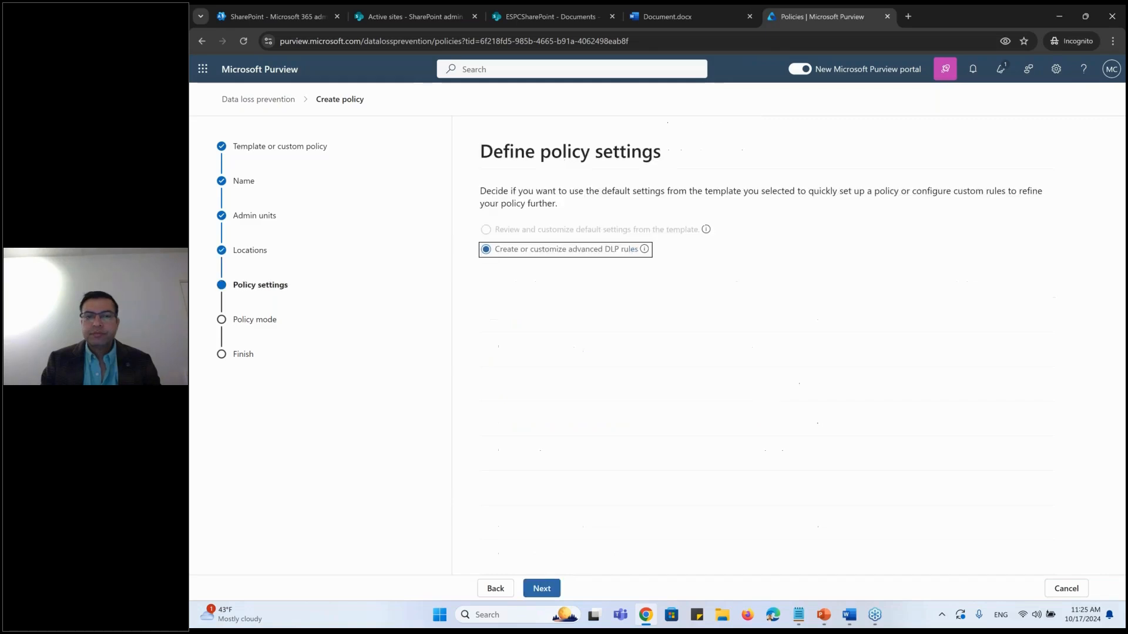
Keep the advanced DLP rules option and create a new rule named SharePoint Rule.
left_click(542, 588)
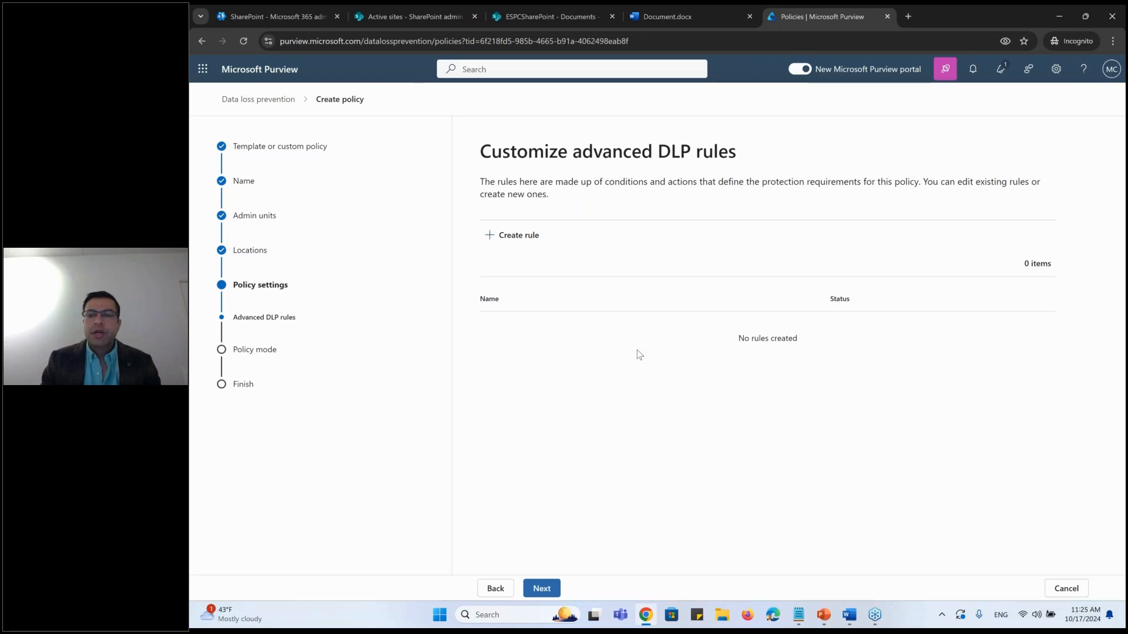
left_click(512, 235)
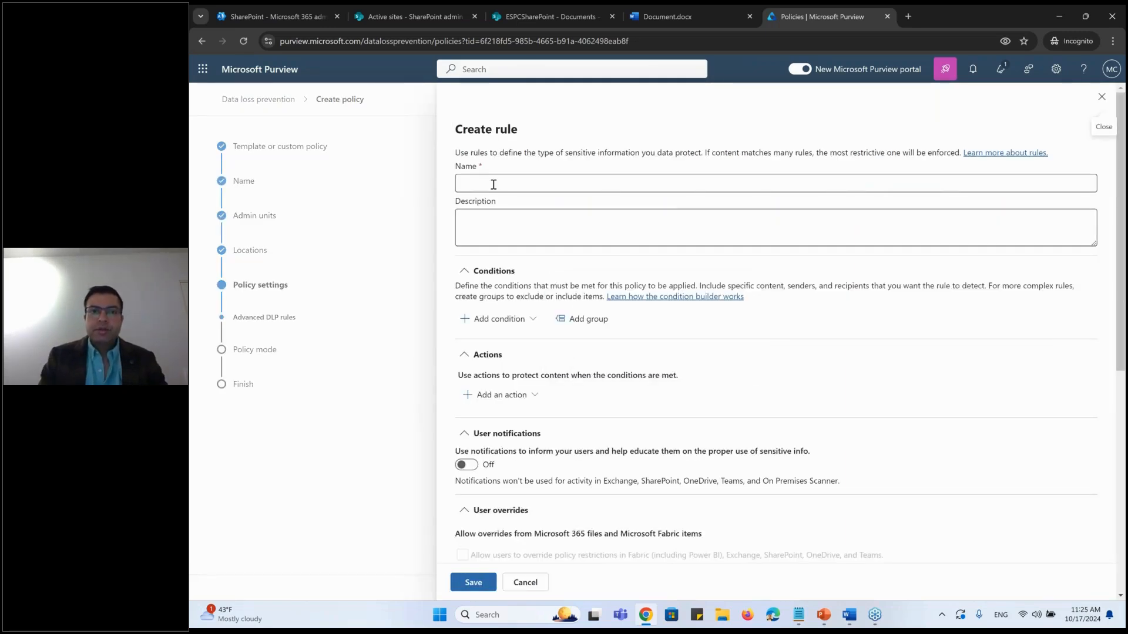
left_click(494, 184)
type("Share")
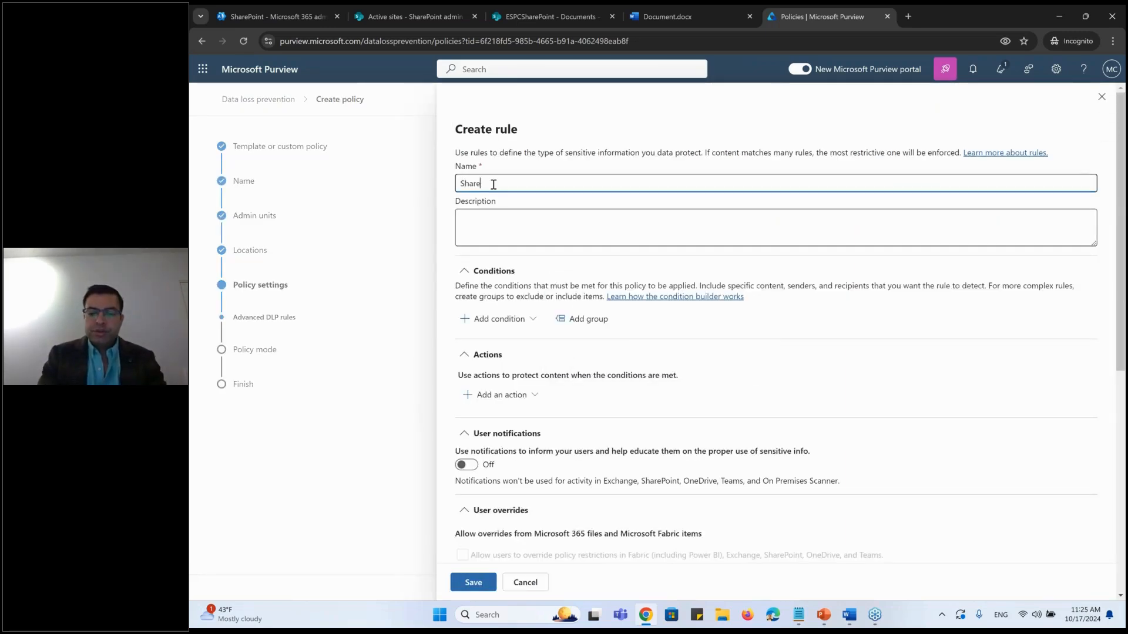
type("Point Rule")
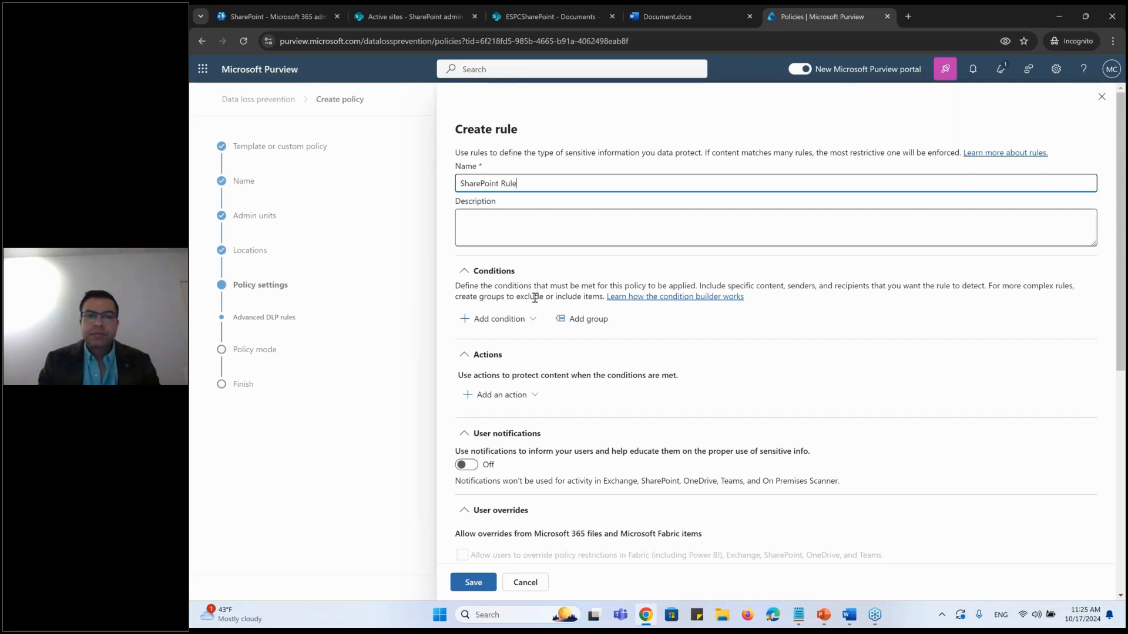
Add a Content contains condition to the rule that matches the Confidential sensitivity label.
left_click(517, 324)
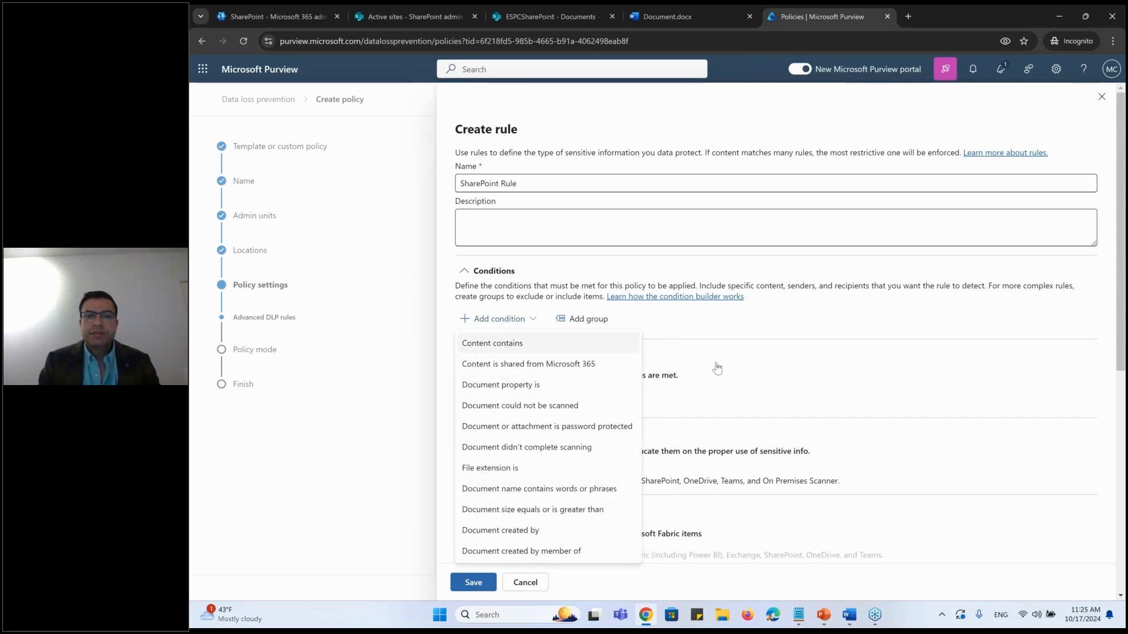
left_click(496, 344)
left_click(492, 414)
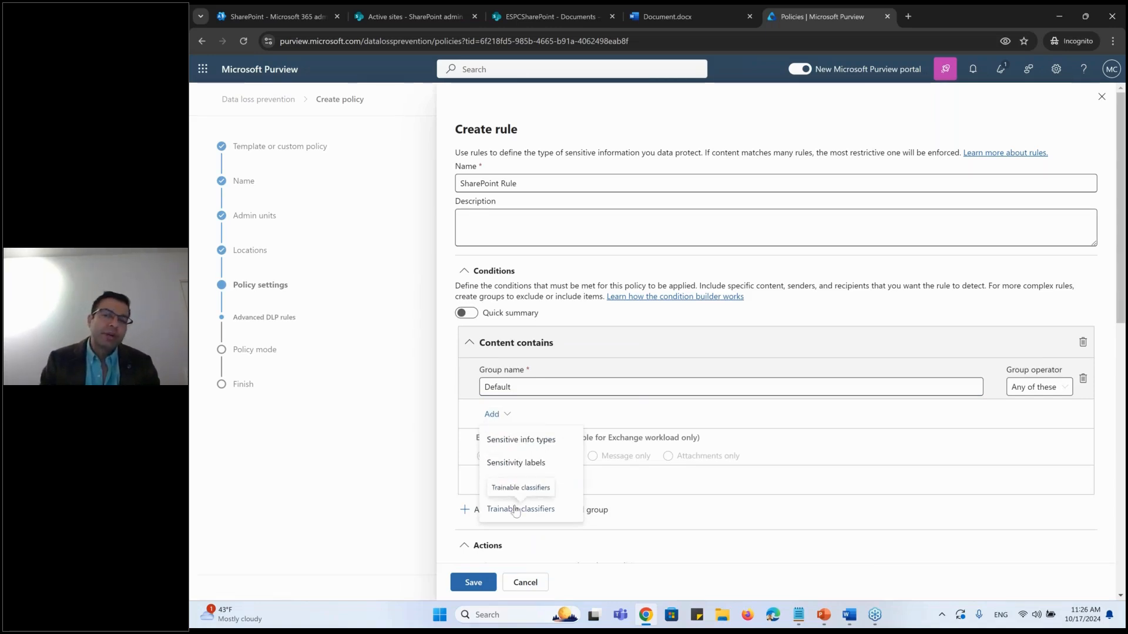
left_click(542, 466)
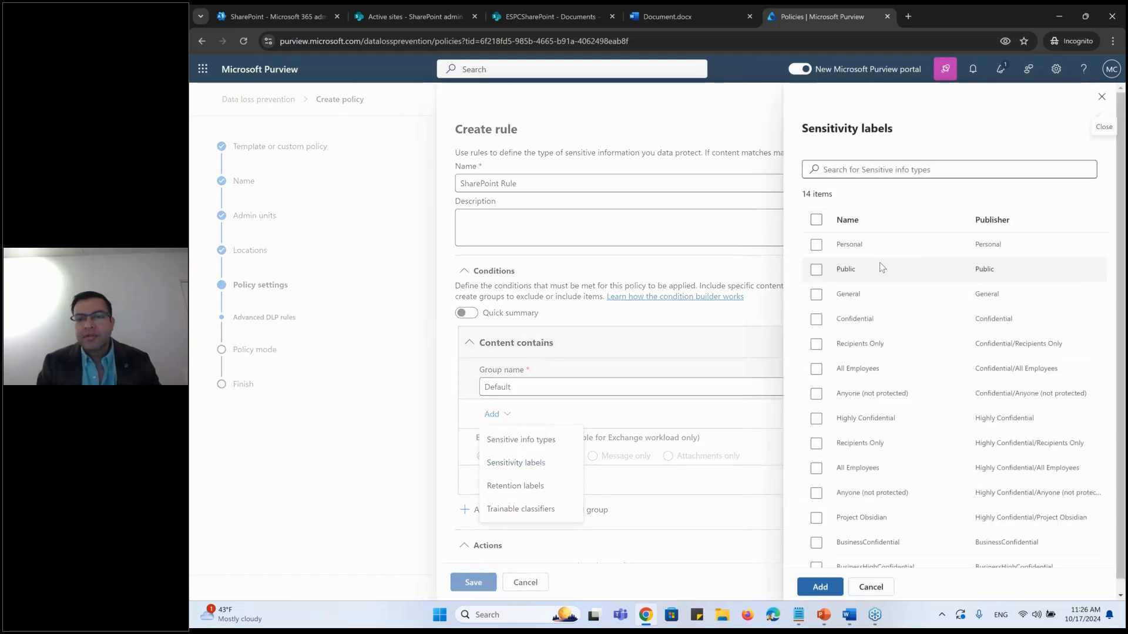
left_click(874, 320)
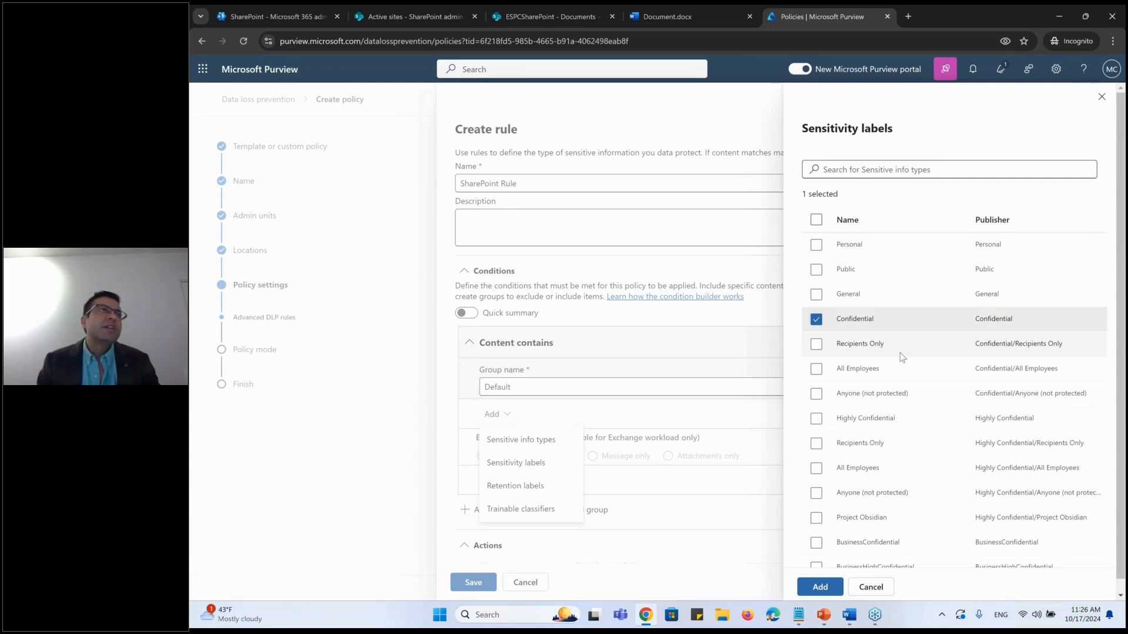
left_click(820, 587)
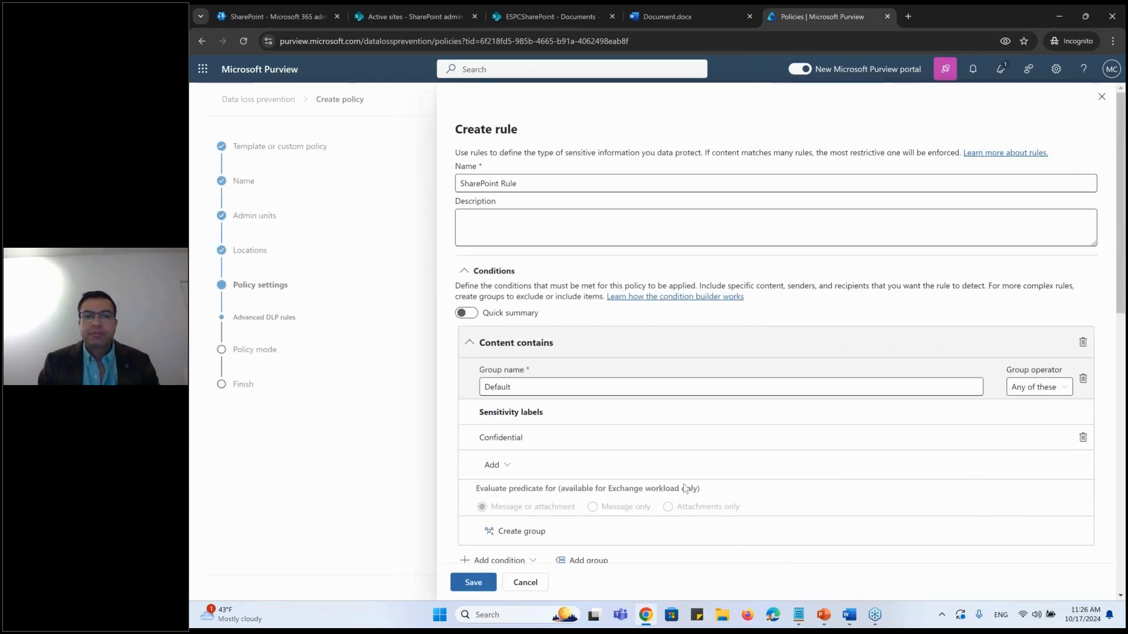
Add the Credit Card Number sensitive info type to the Content contains condition.
left_click(501, 470)
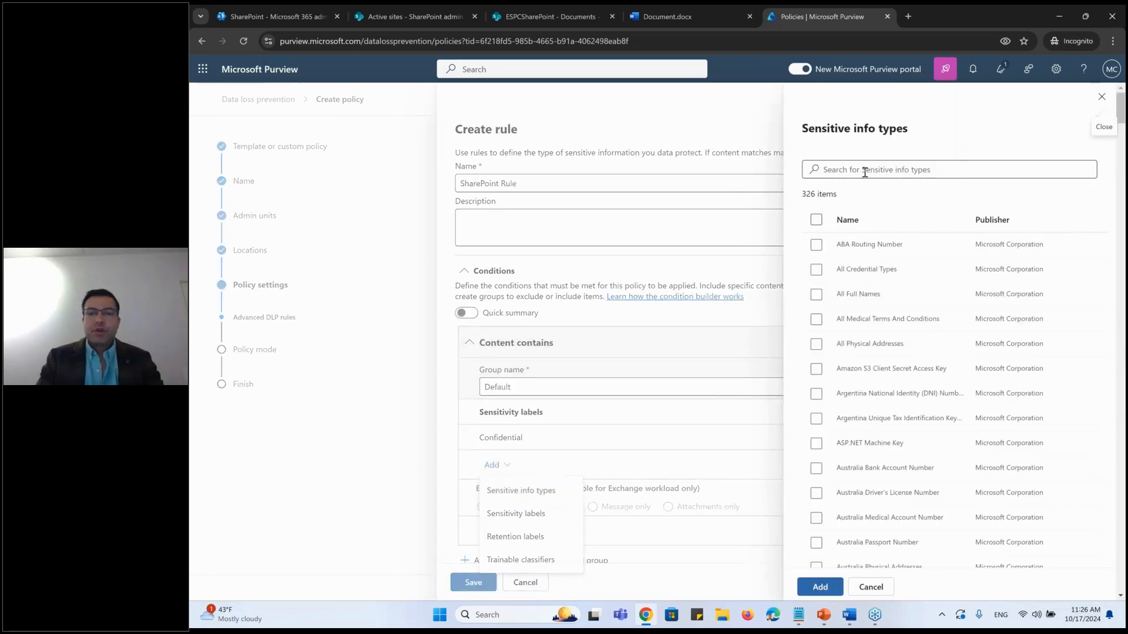
left_click(864, 171)
type("cred")
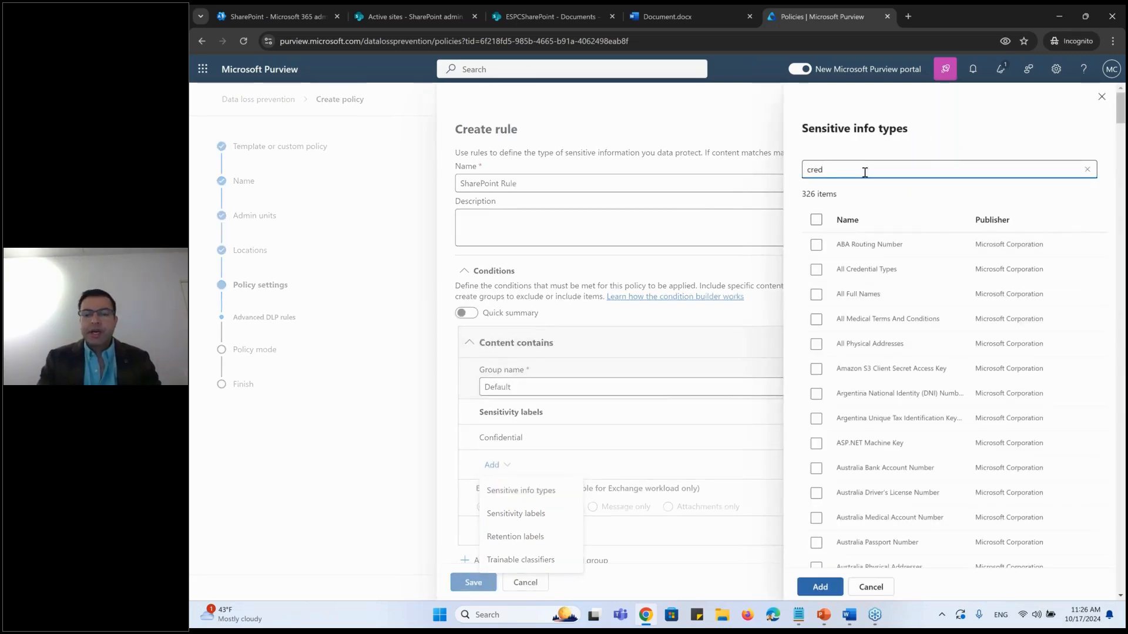
type("it")
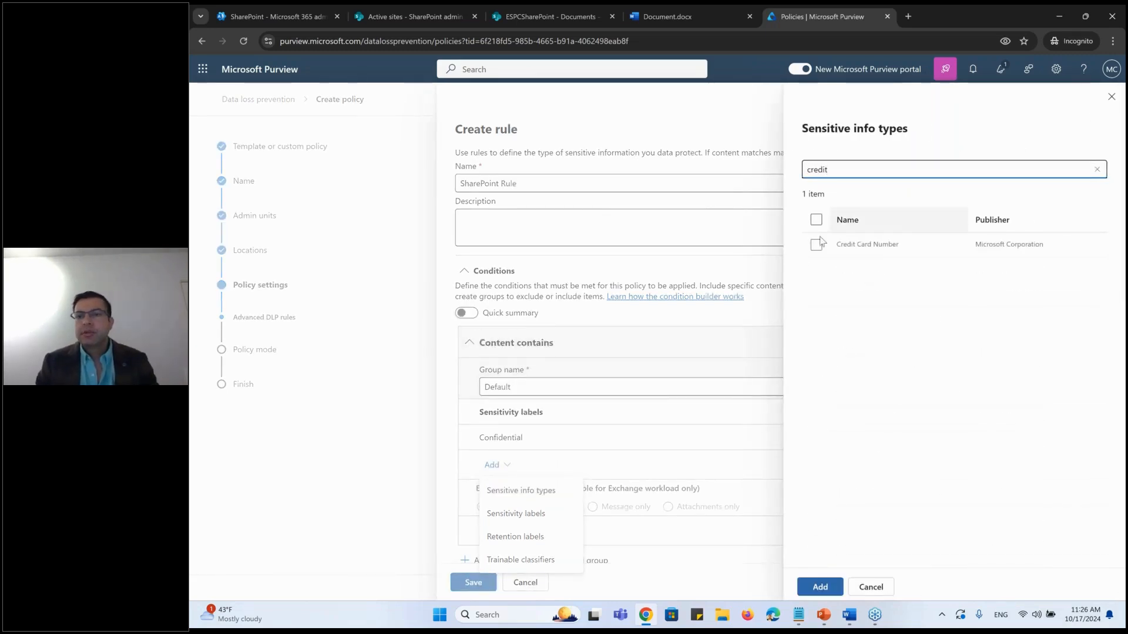
left_click(816, 244)
left_click(820, 588)
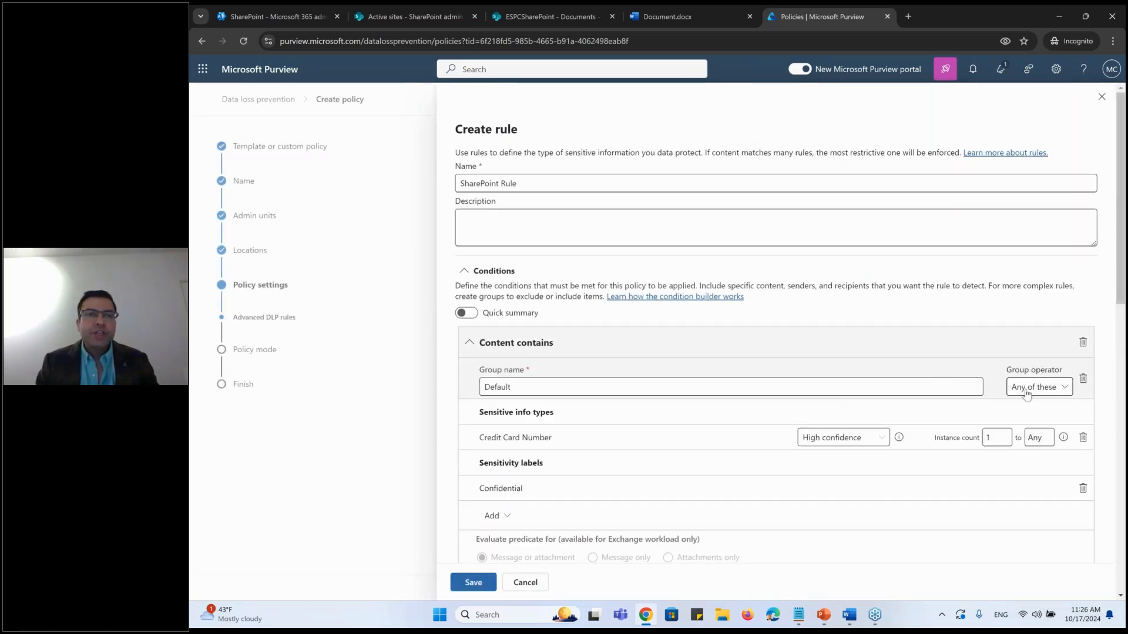
Try the All of these group operator on the Content contains condition, and return it to Any of these.
left_click(1026, 389)
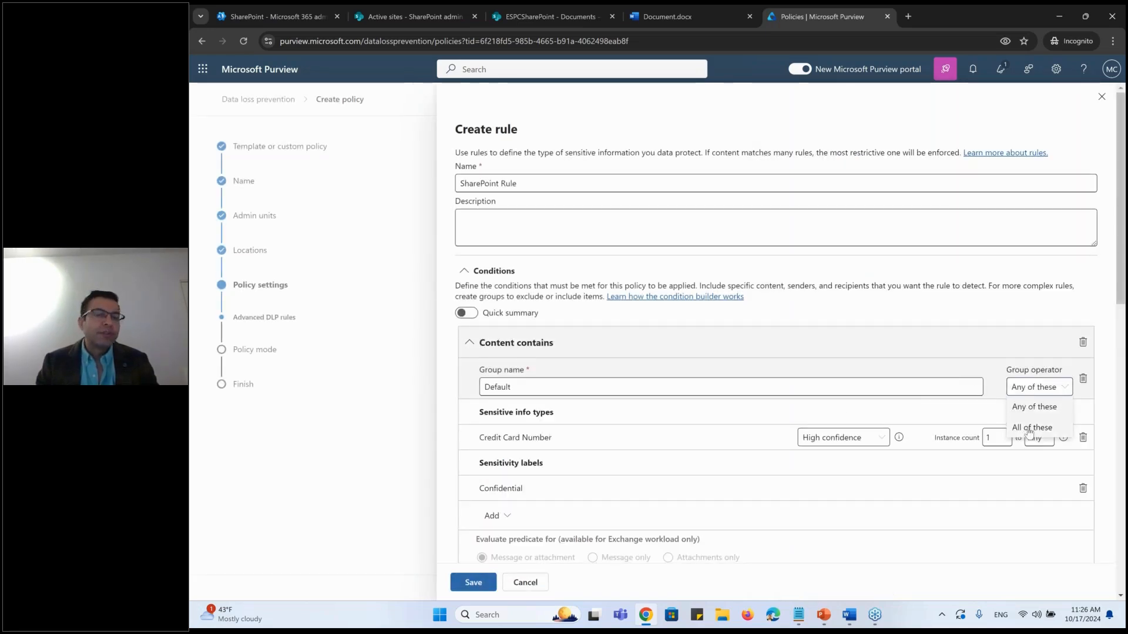
left_click(1029, 429)
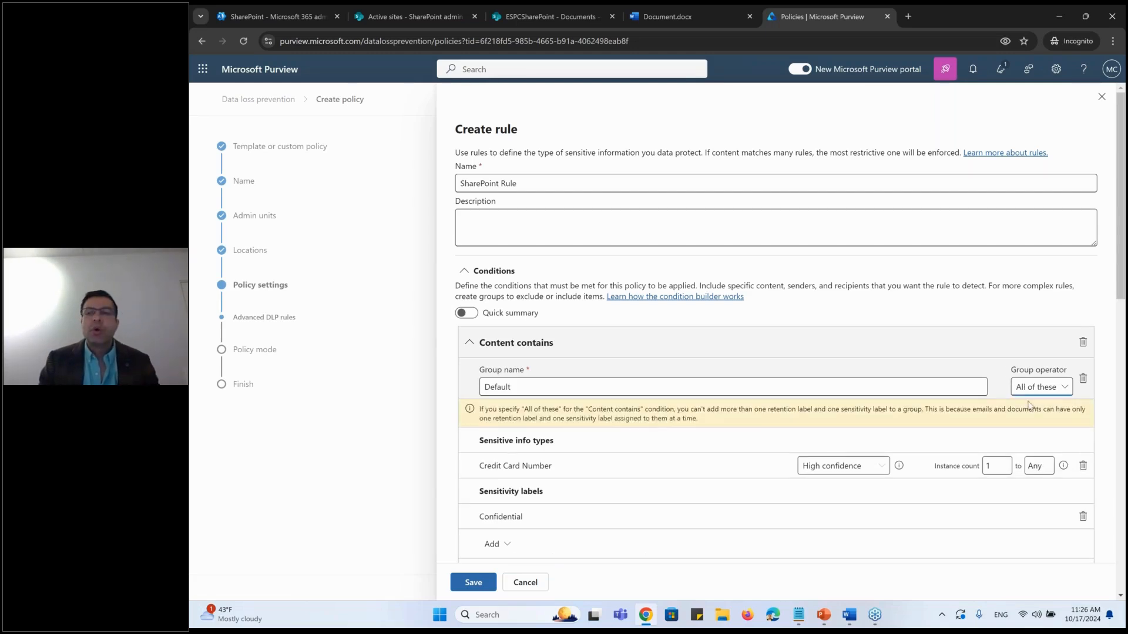
left_click(1040, 389)
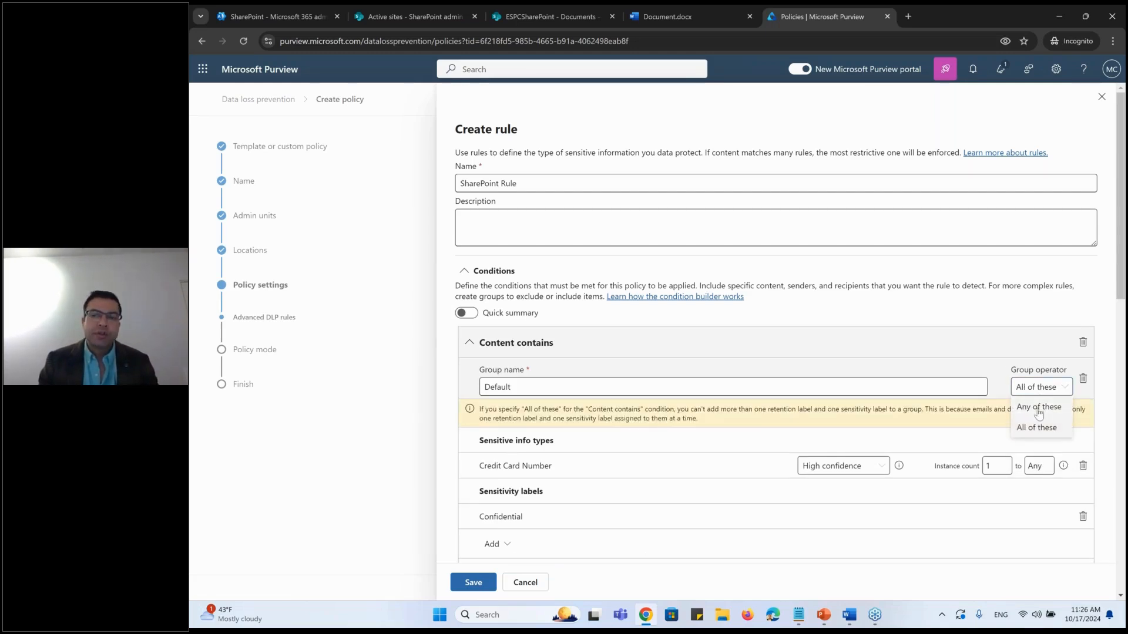
left_click(1039, 407)
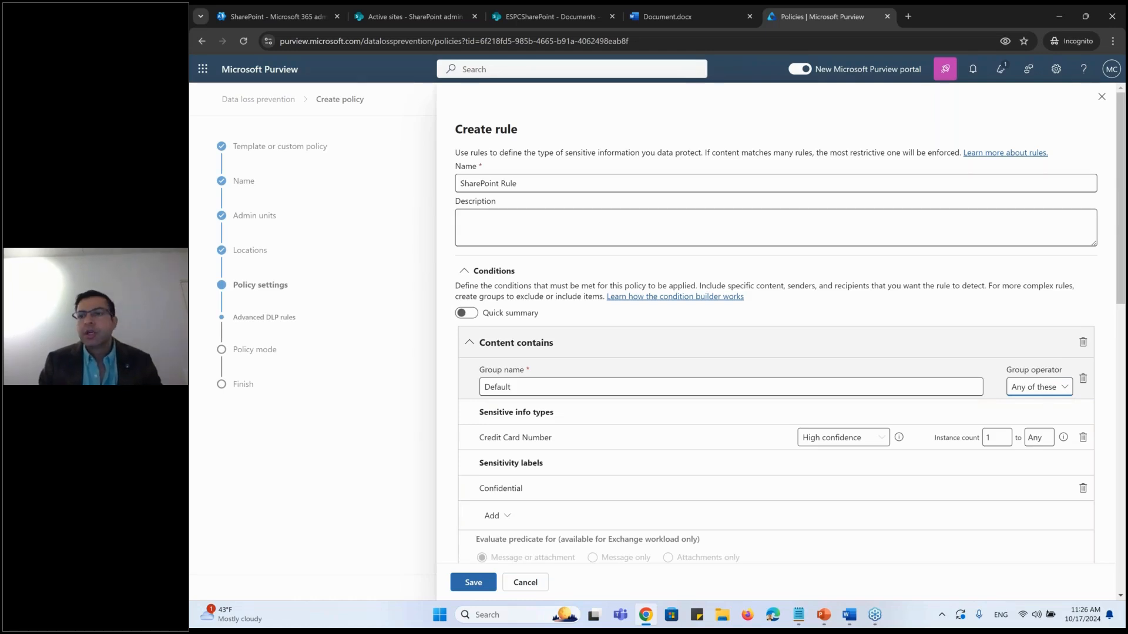
scroll(1123, 296, "down", 2)
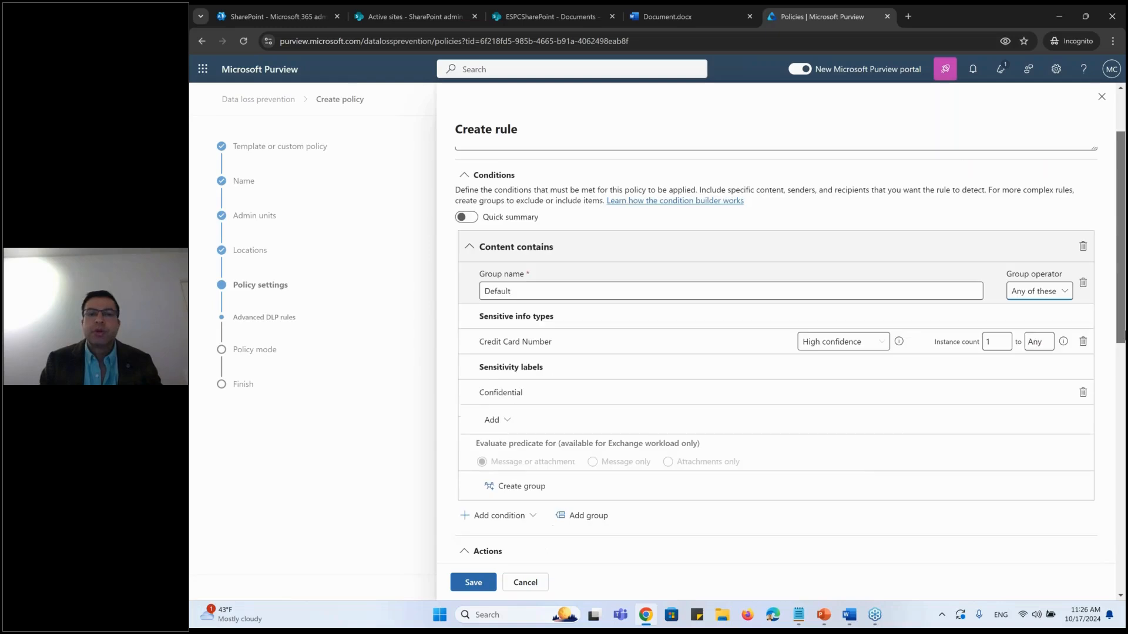
scroll(509, 374, "down", 3)
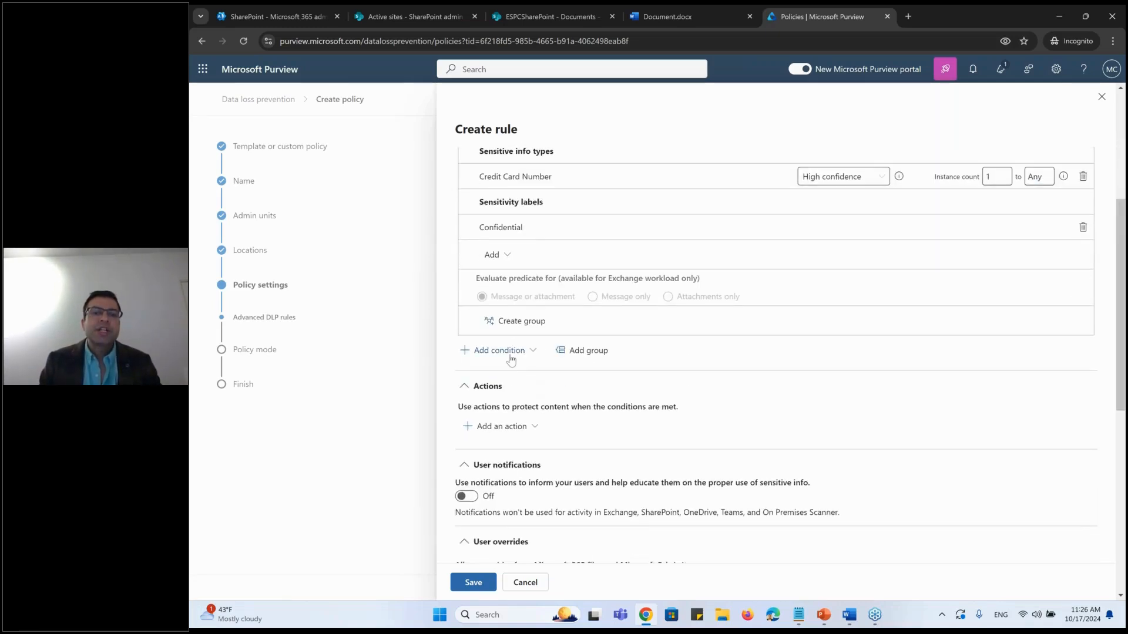
left_click(510, 351)
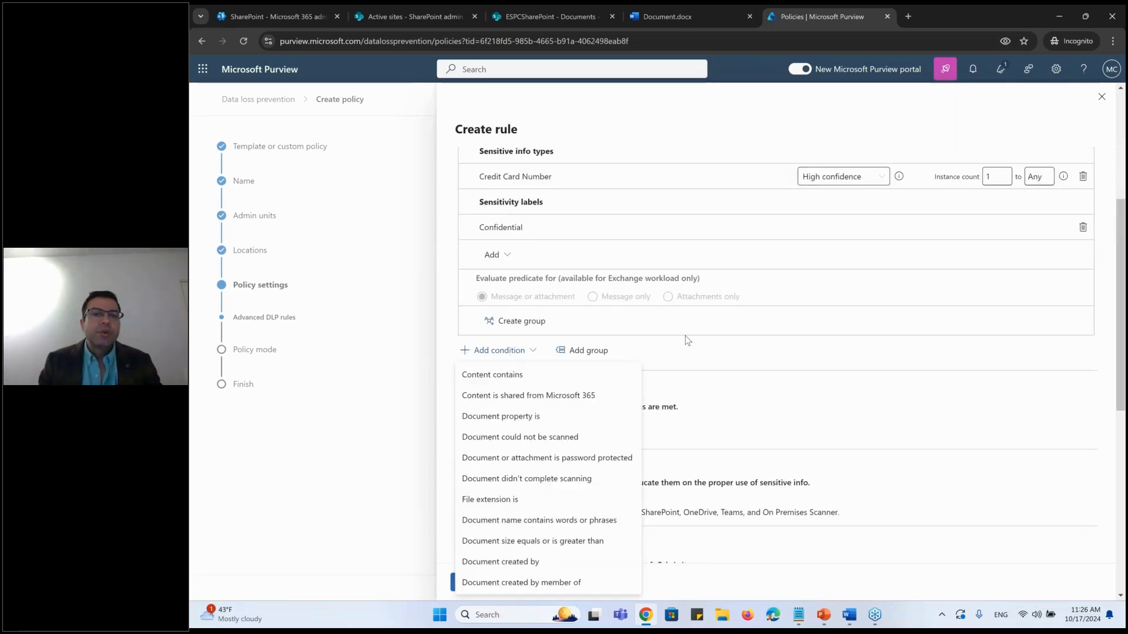
left_click(685, 336)
left_click(505, 351)
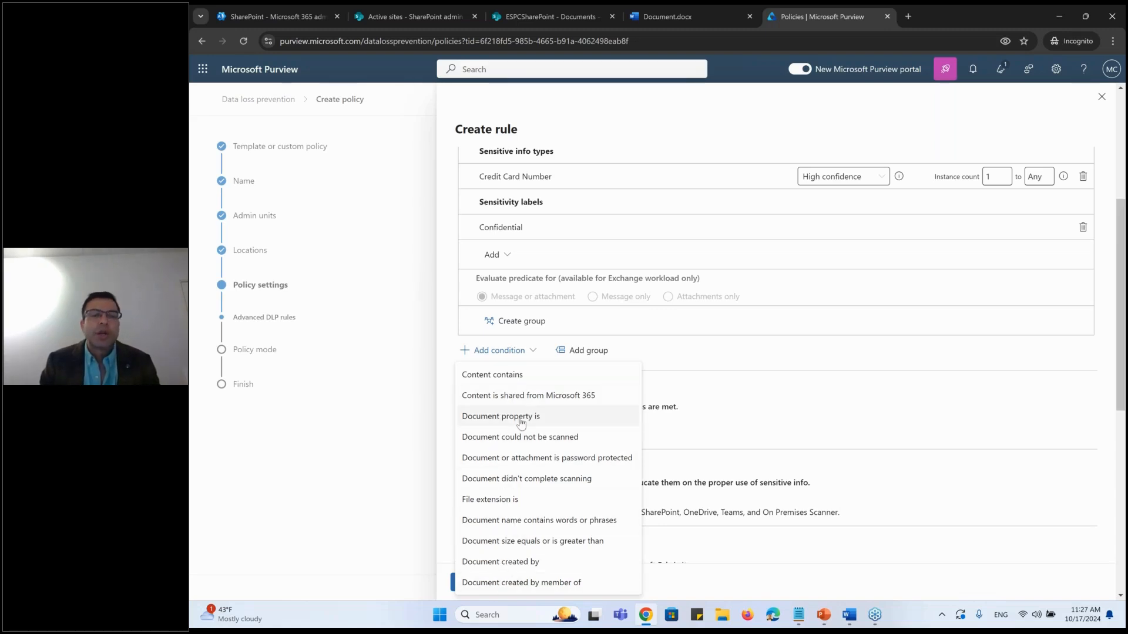
left_click(756, 360)
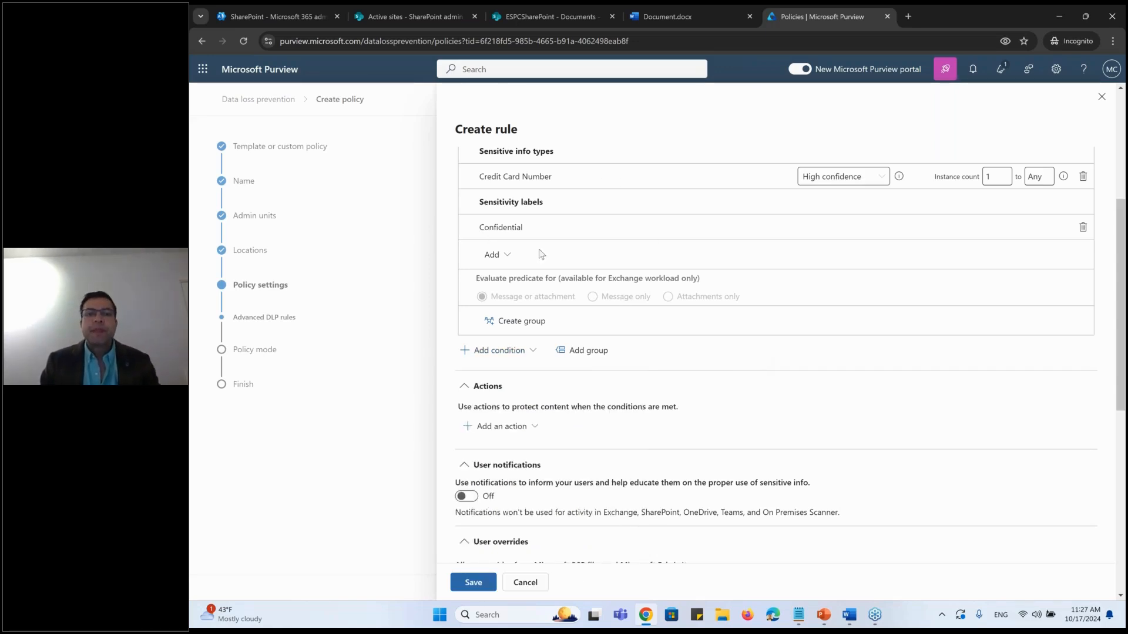
Add the action to restrict access or encrypt content in Microsoft 365 locations to the rule, with Block everyone selected.
left_click(516, 428)
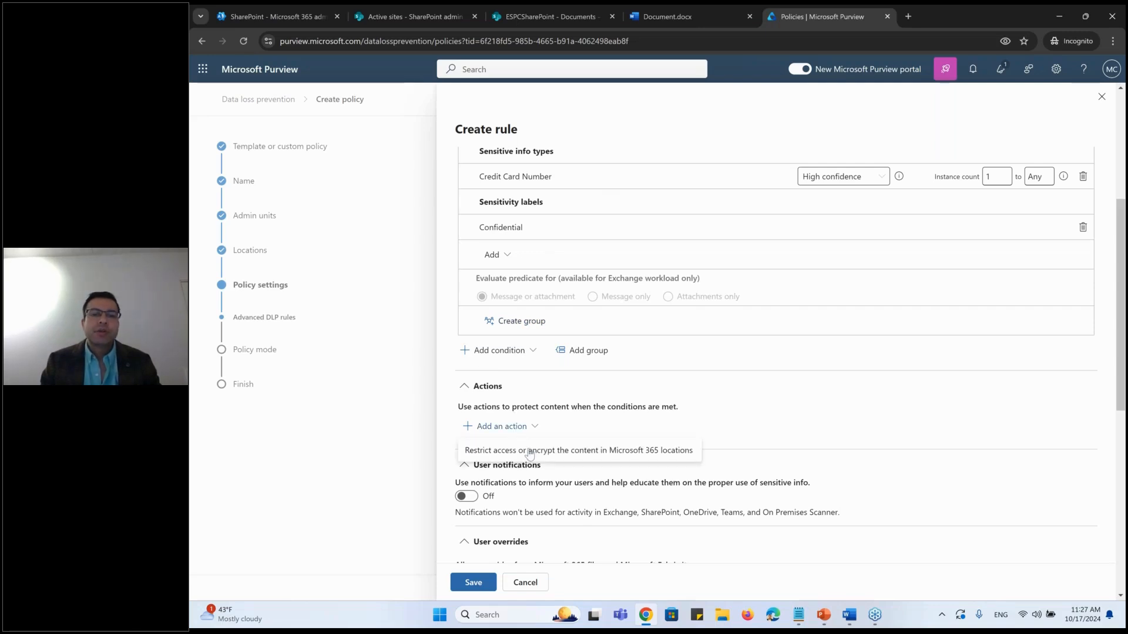
left_click(535, 456)
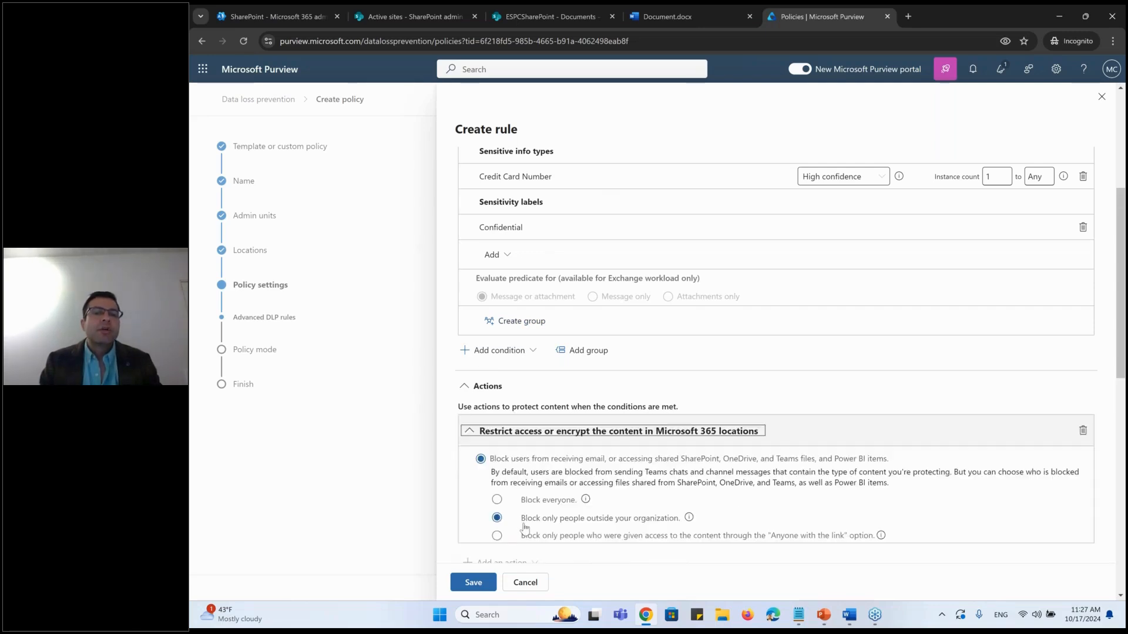
left_click(497, 500)
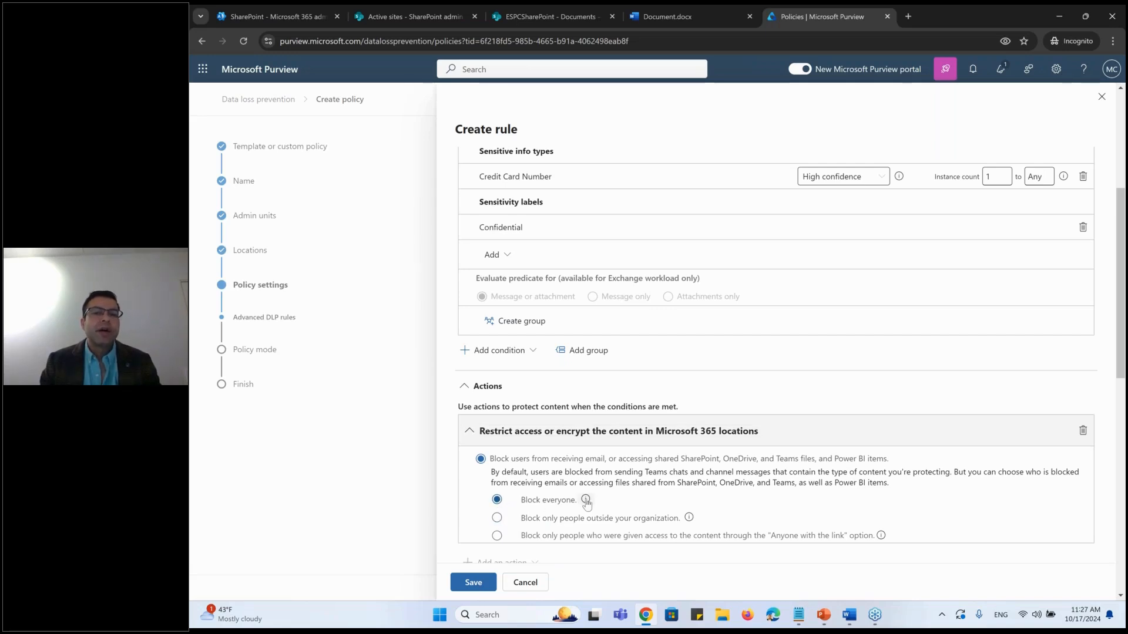
mouse_move(586, 502)
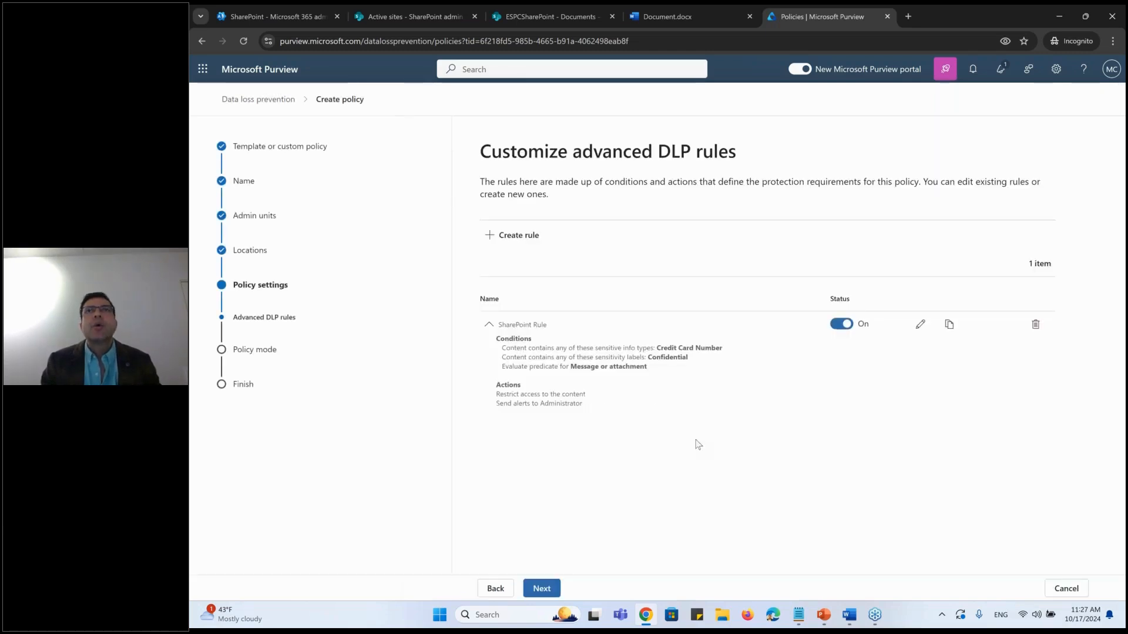
Continue past the advanced DLP rules, choose to turn the policy on immediately, and proceed to the final review.
left_click(563, 589)
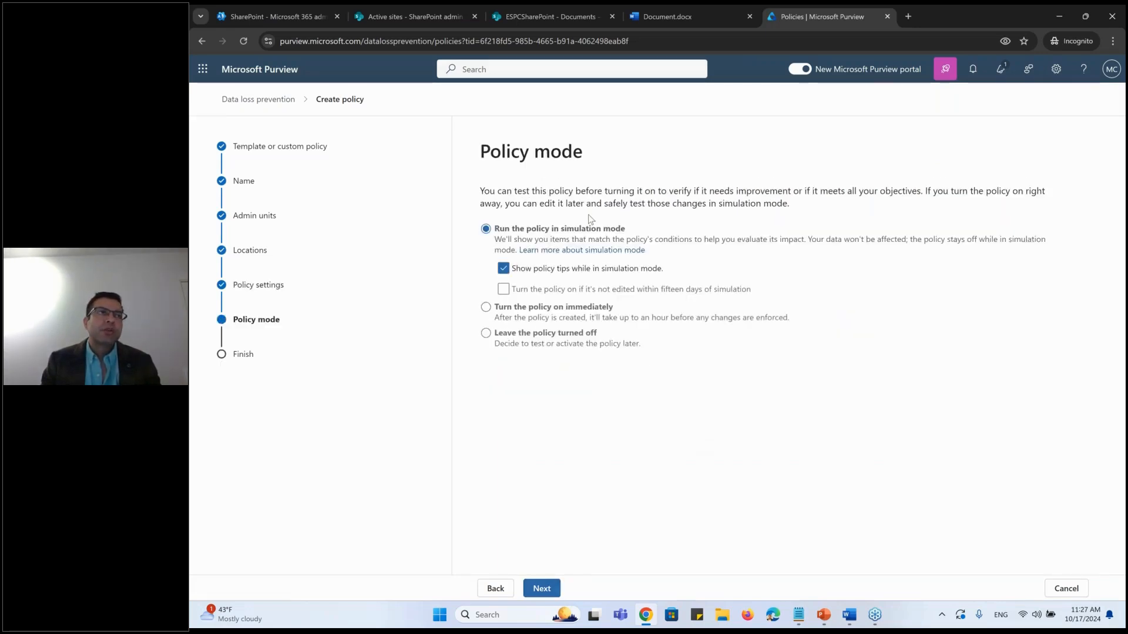
left_click(486, 307)
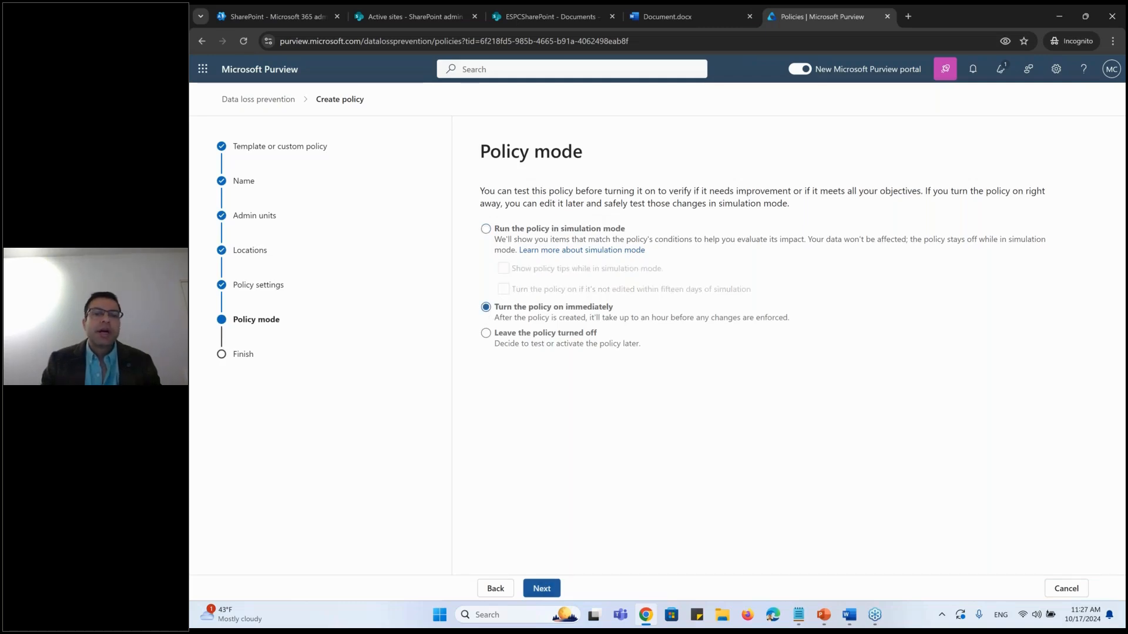
left_click(542, 588)
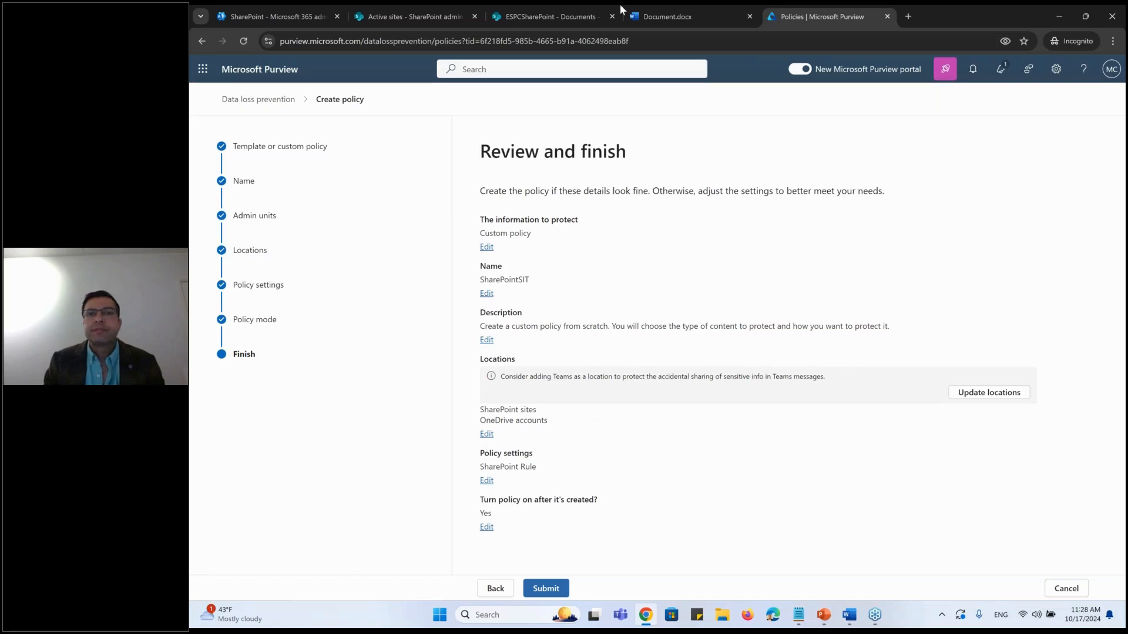
Switch to the ESPCSharePoint document library, launch OneDrive from there, and show My files.
left_click(534, 16)
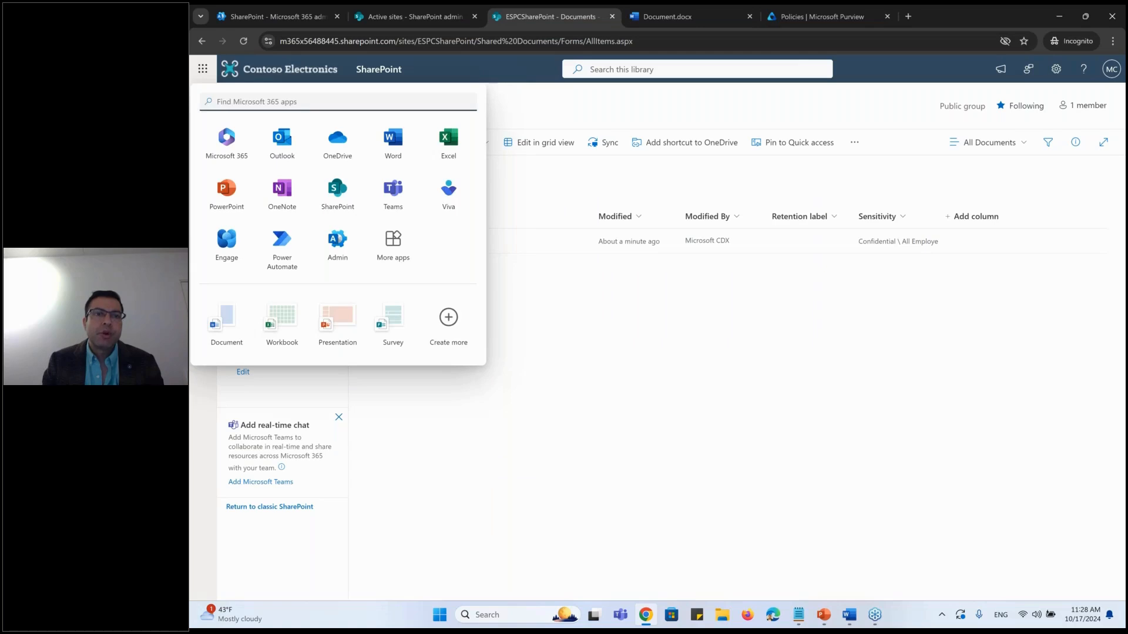
left_click(337, 141)
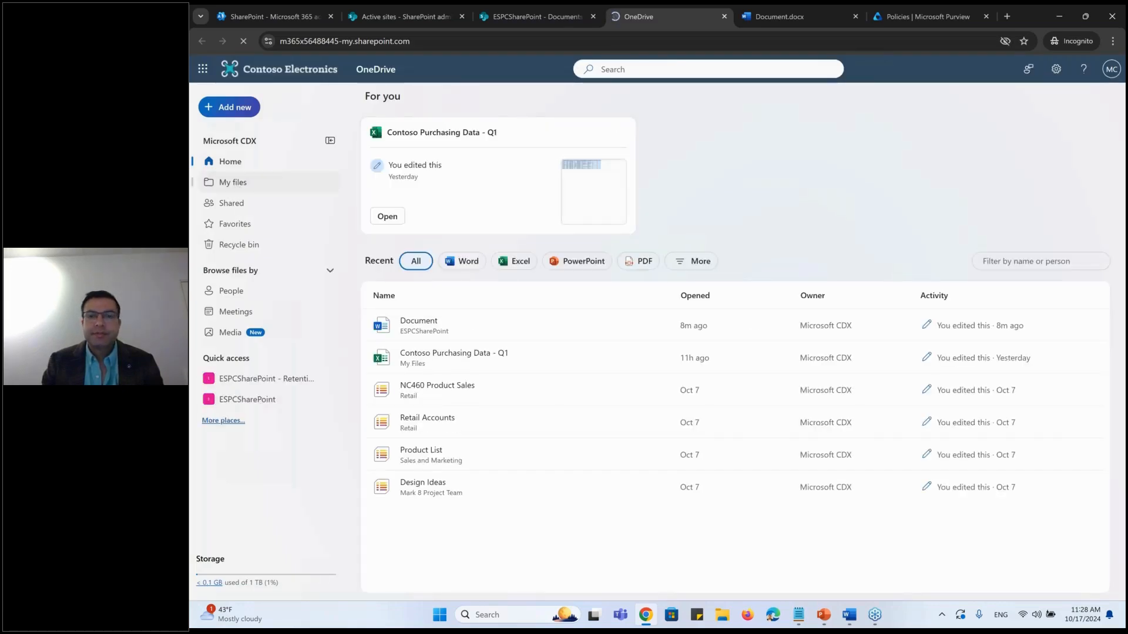
left_click(233, 182)
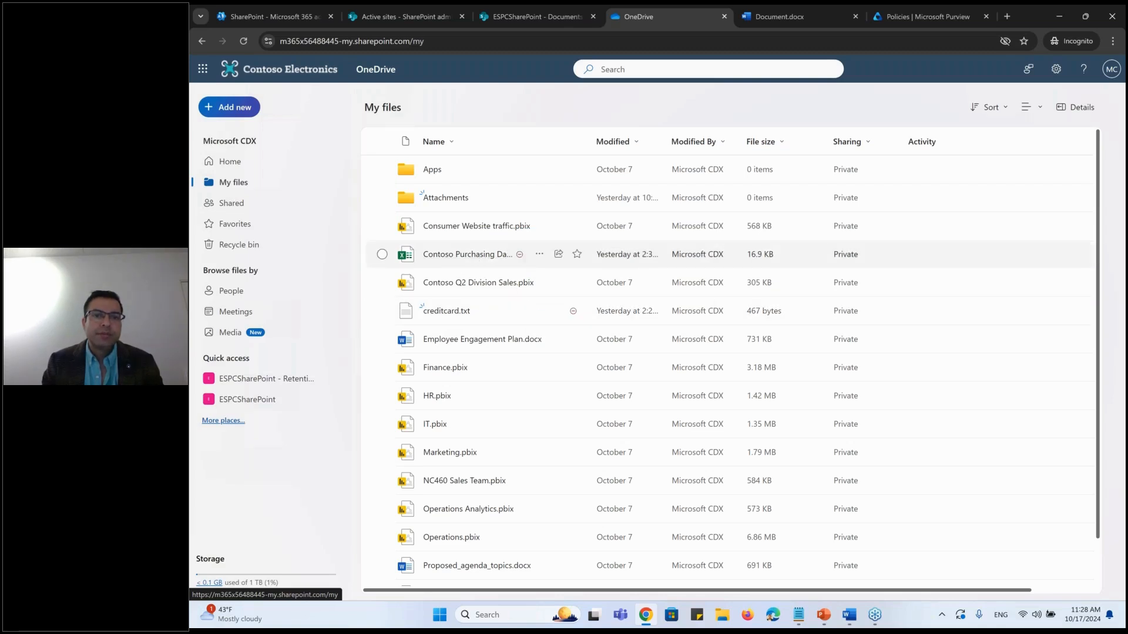
Show the details of the Contoso Purchasing Data - Q1 workbook and view its policy tip.
mouse_move(520, 255)
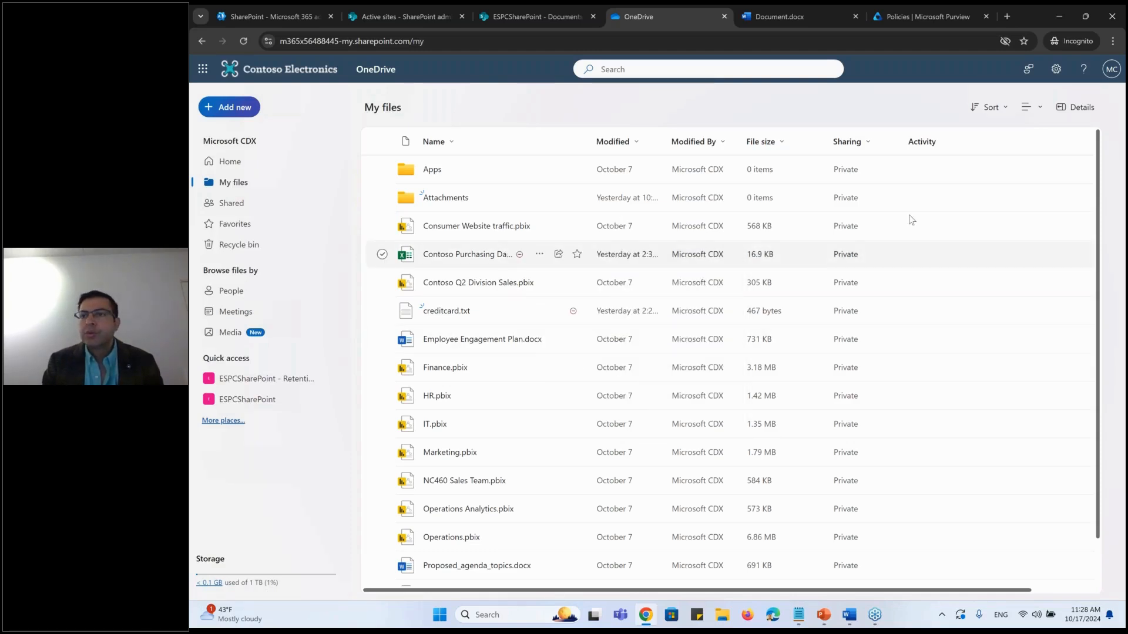
left_click(381, 254)
left_click(1074, 107)
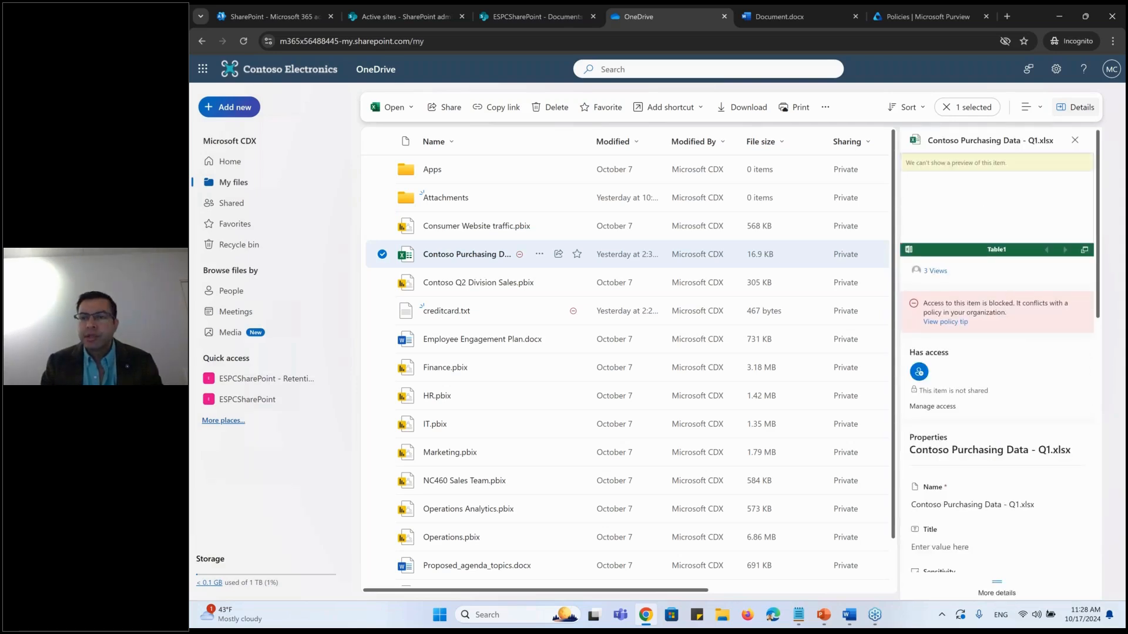
left_click(945, 323)
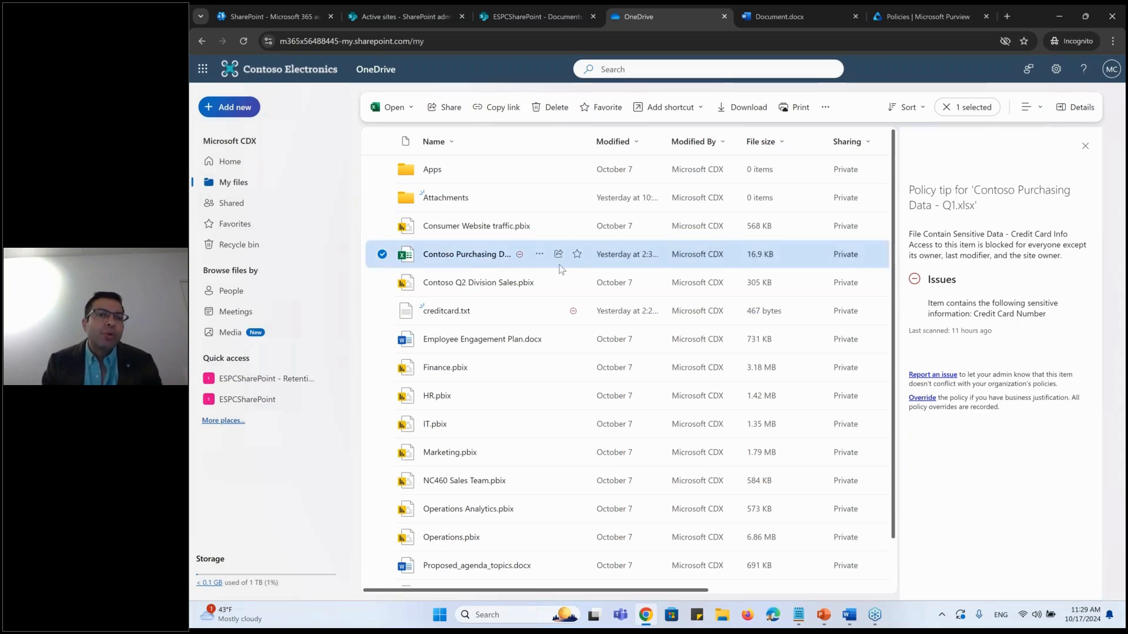
mouse_move(479, 260)
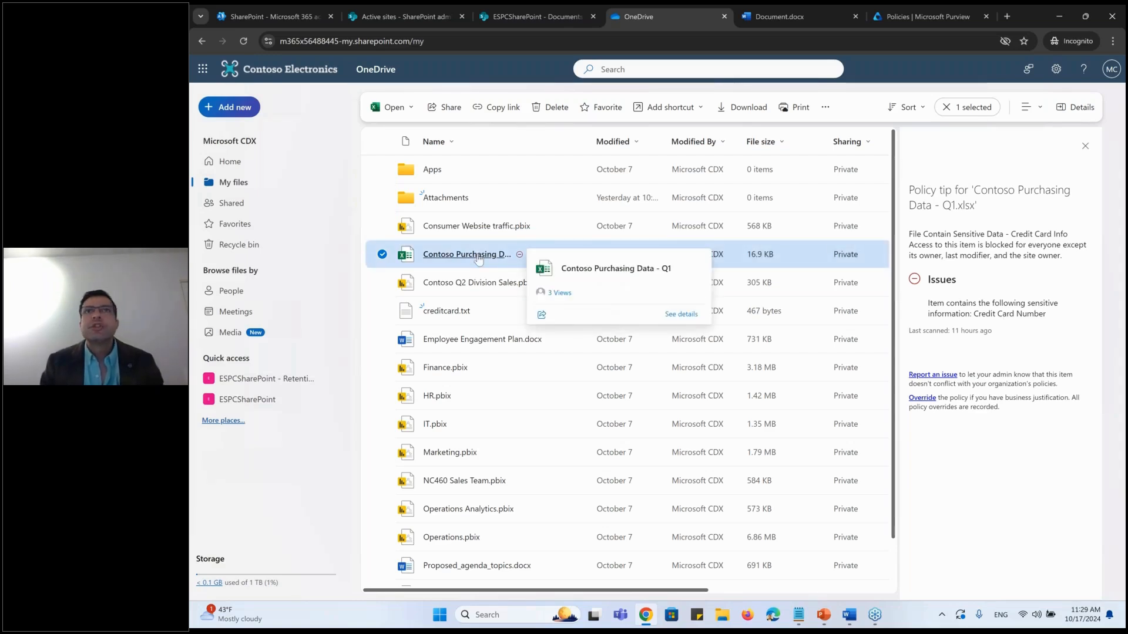